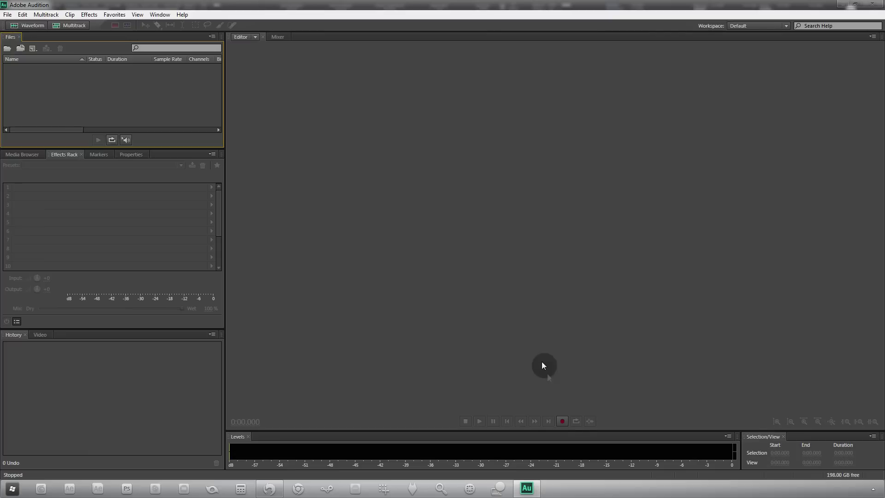
Step: Begin a new audio recording and review the new file's sample rate, channel and bit depth options
left_click(563, 420)
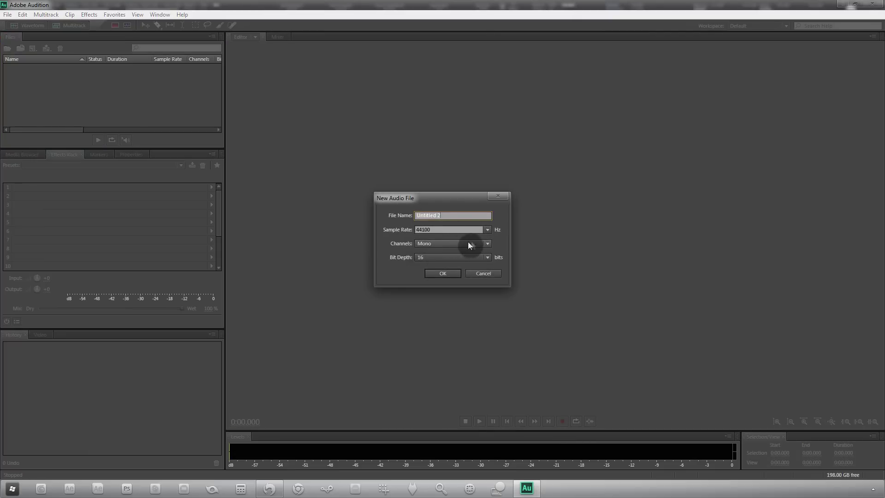
left_click_drag(404, 201, 280, 178)
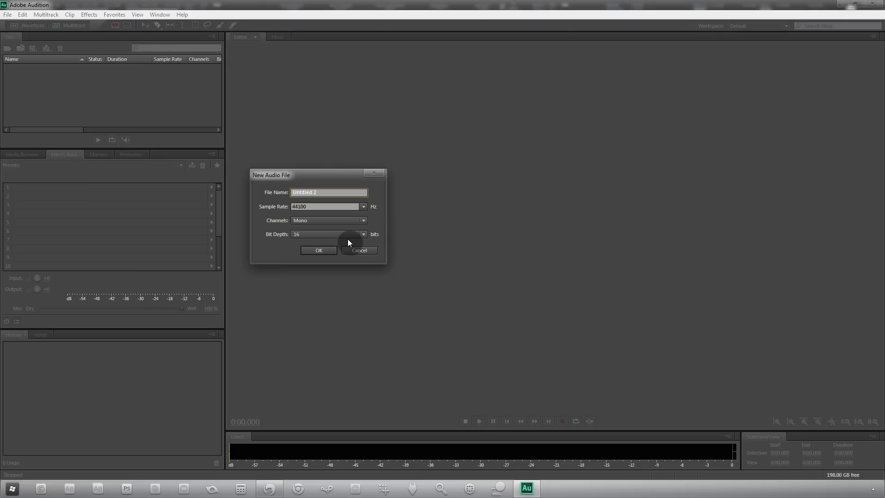
left_click(304, 208)
left_click(326, 222)
left_click(323, 232)
left_click(312, 234)
left_click(296, 256)
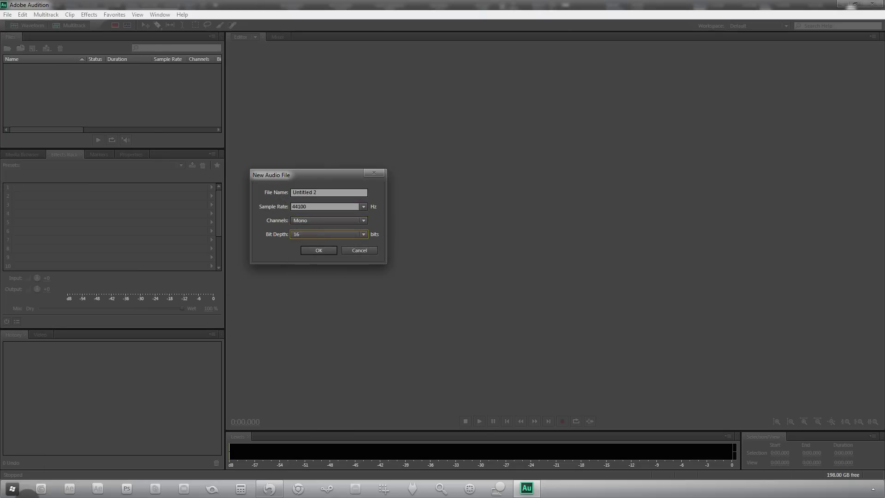
Step: Search Windows for "AUDIO manage" and open the audio device manager's list of recording devices
left_click(11, 489)
type("AUDIO manage")
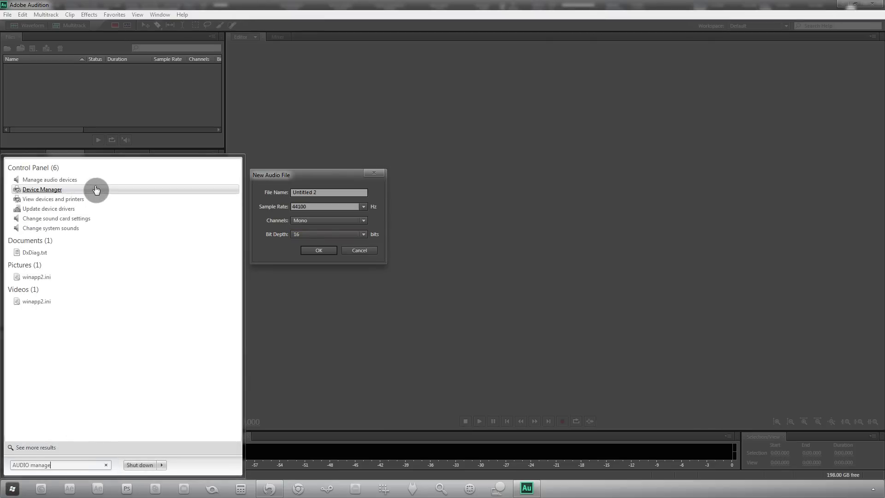
left_click(75, 180)
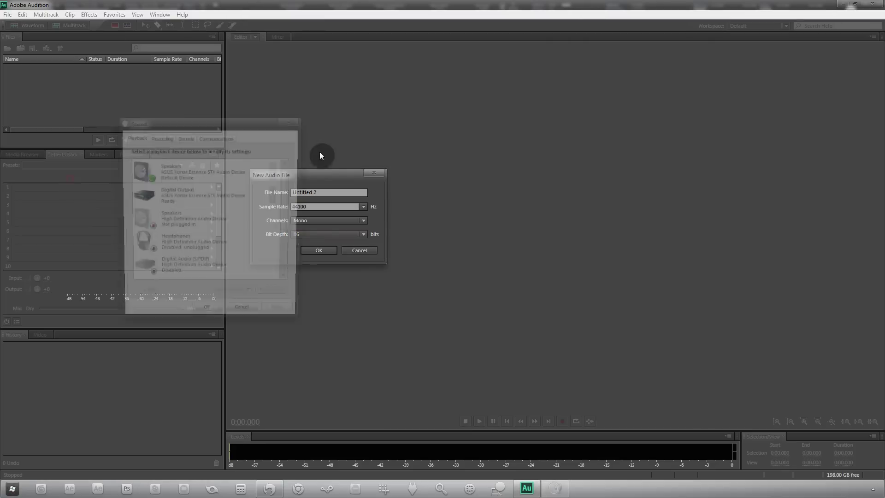
left_click(157, 114)
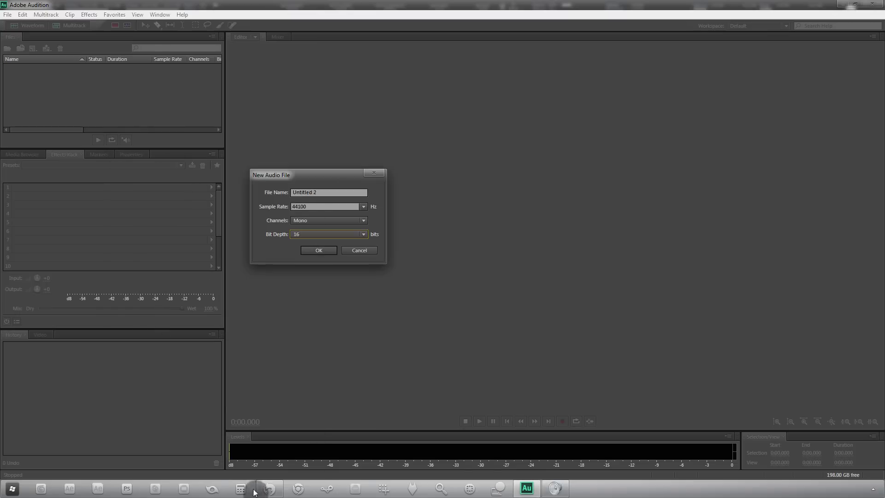
left_click(555, 488)
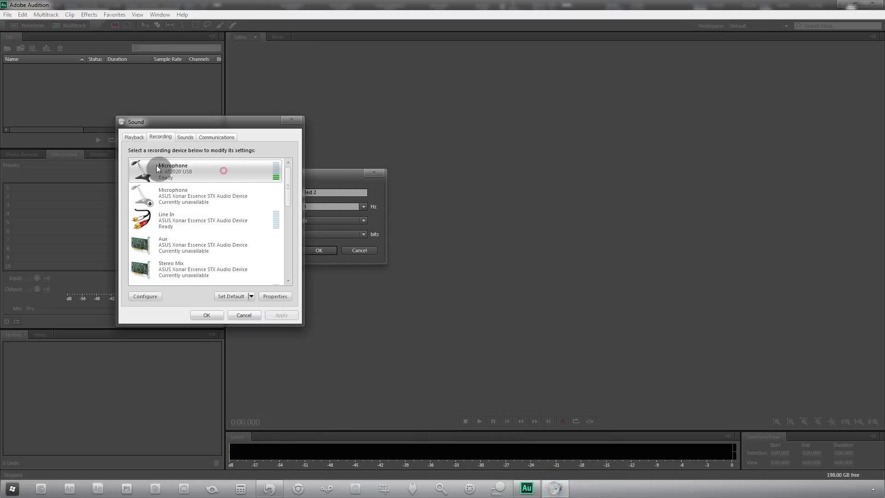
Step: Open the AT2020 USB microphone's properties and look through them up to the advanced default format settings
right_click(219, 175)
left_click(250, 259)
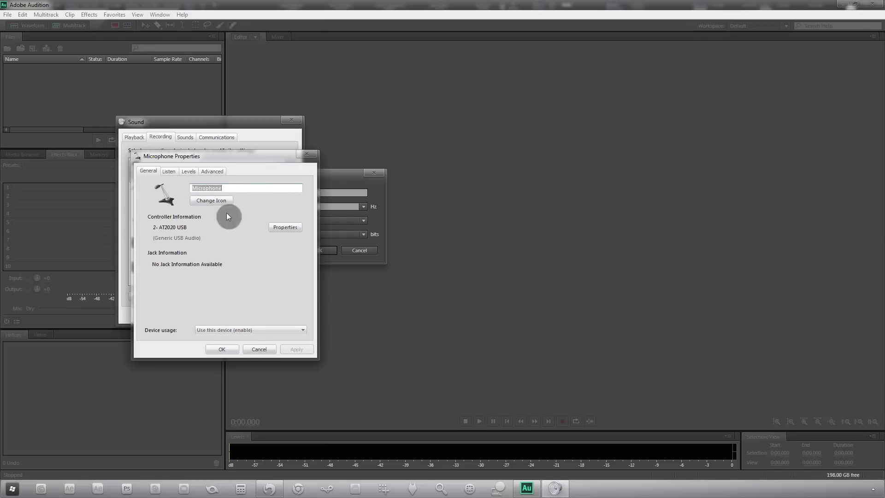
left_click(284, 229)
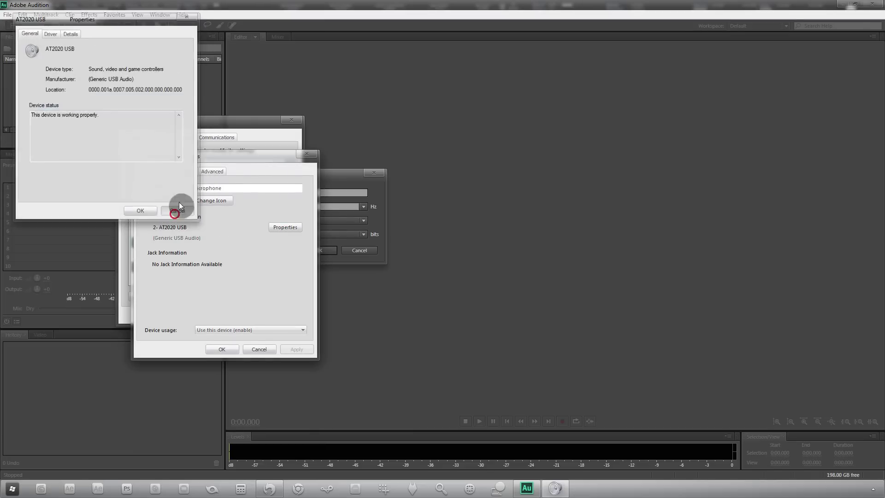
left_click(179, 203)
left_click(191, 172)
left_click(174, 172)
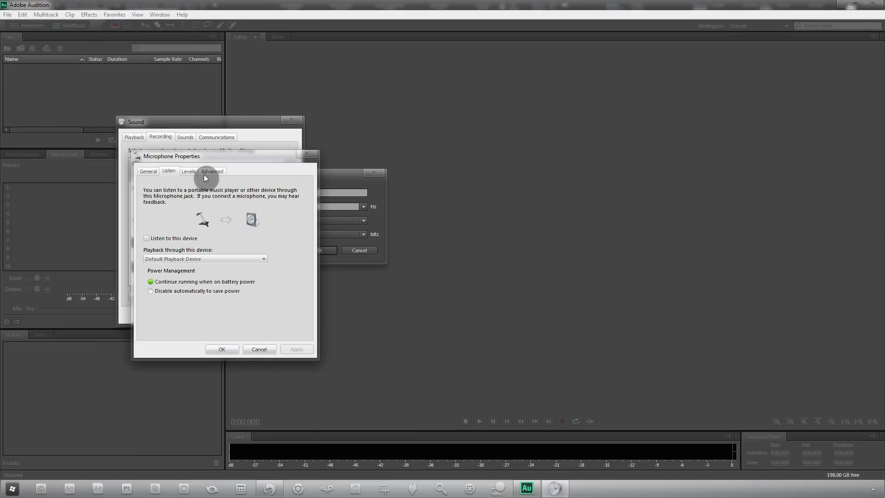
left_click(204, 174)
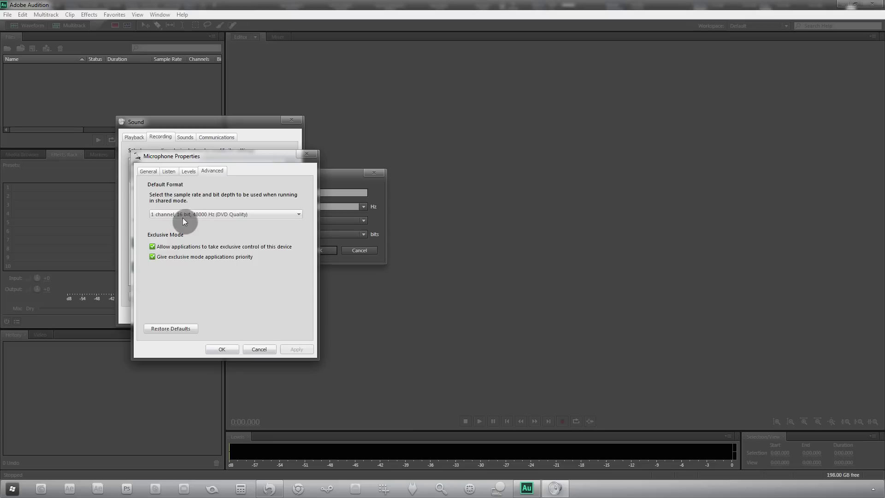
Step: Examine the default formats offered for the microphone, then cancel out of its properties and the Sound settings
left_click(162, 214)
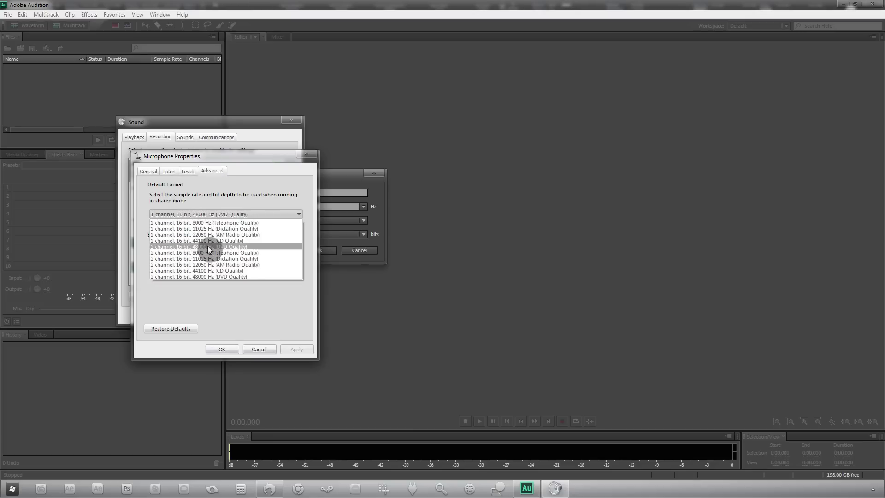
left_click(276, 215)
left_click(275, 215)
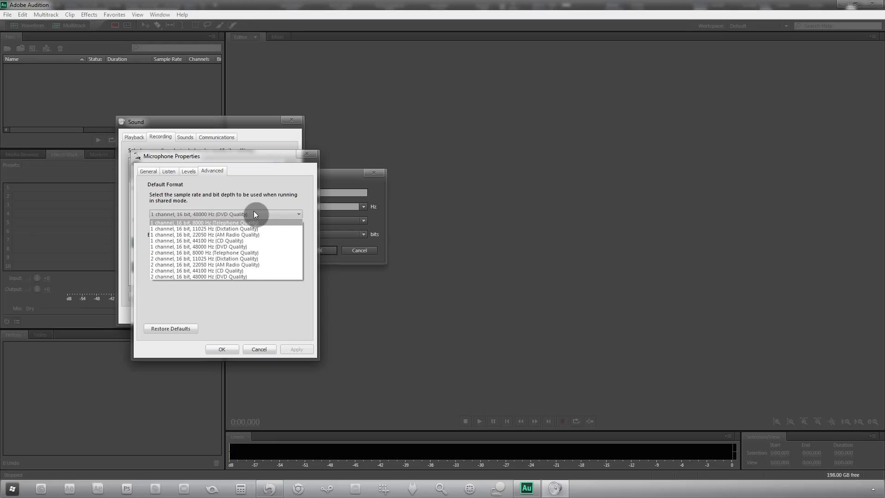
left_click(254, 212)
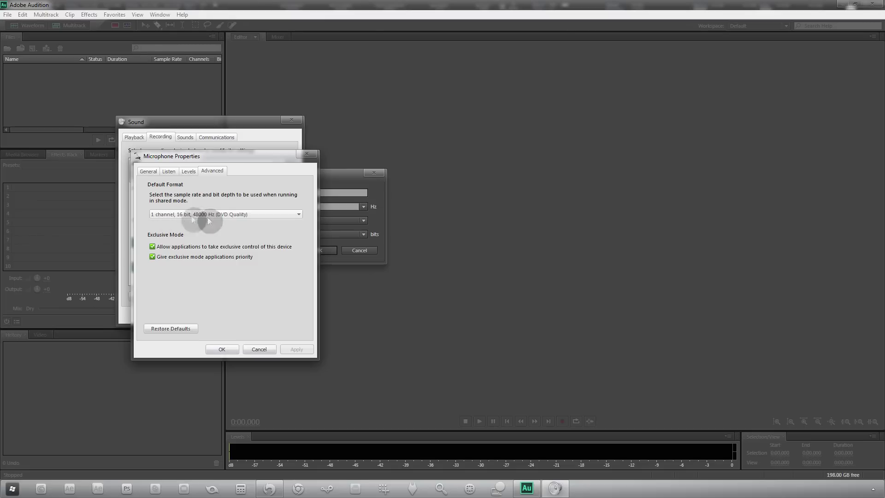
left_click(257, 346)
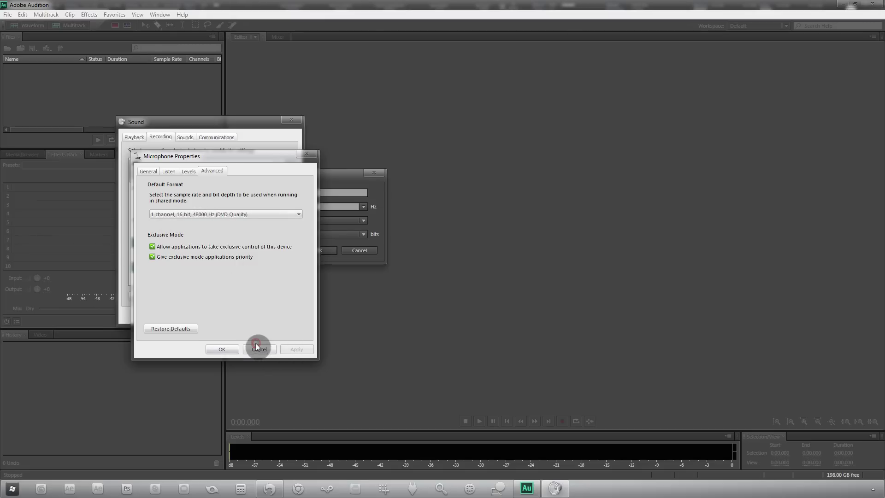
left_click(242, 315)
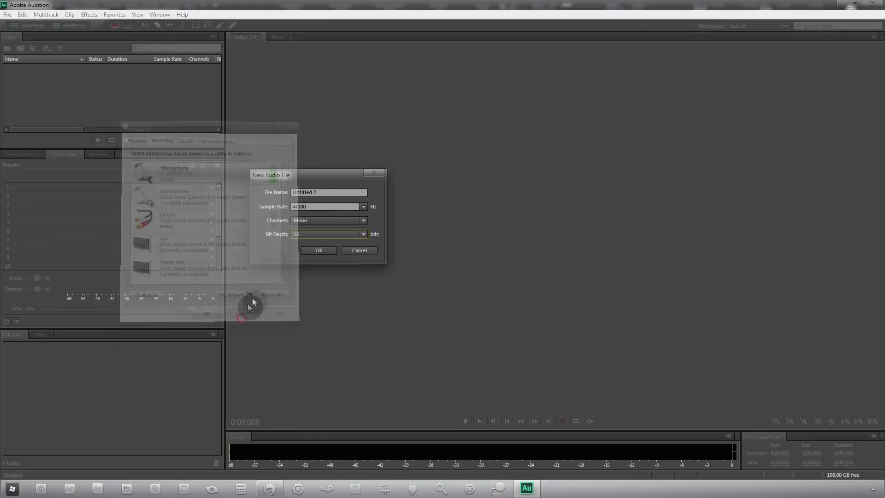
Step: Create the Untitled 2 file at 44100 Hz, mono, 16 bits, and record about 10.4 seconds of speech followed by silence
left_click(365, 208)
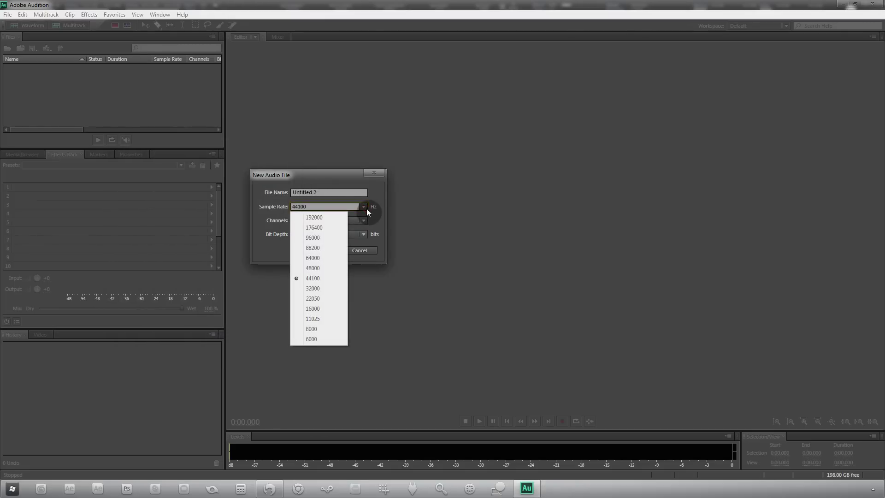
left_click(367, 208)
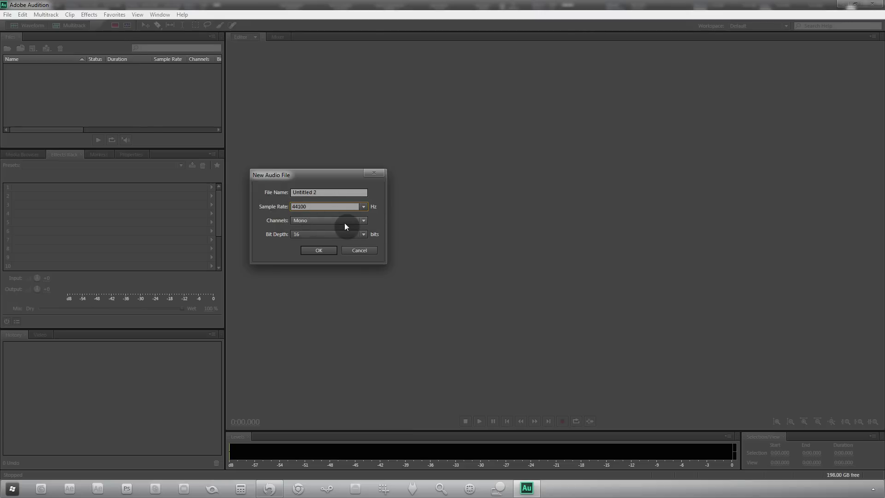
left_click(322, 221)
left_click(328, 221)
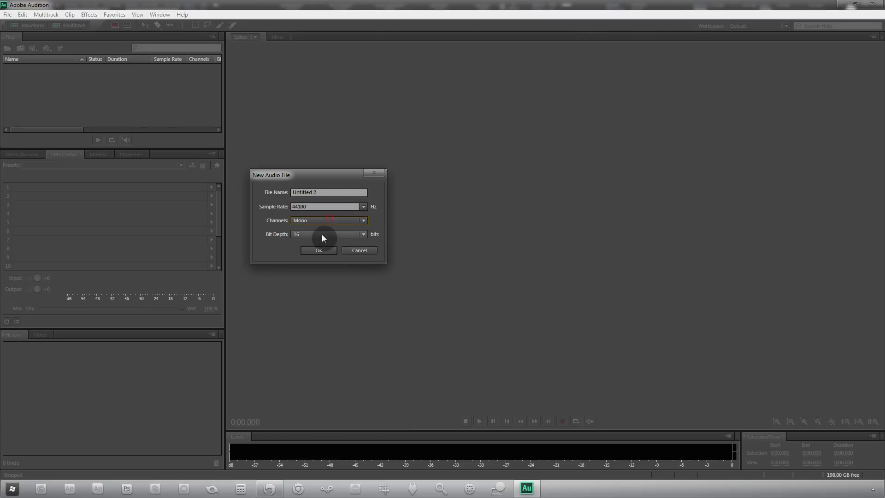
left_click(322, 234)
left_click(309, 237)
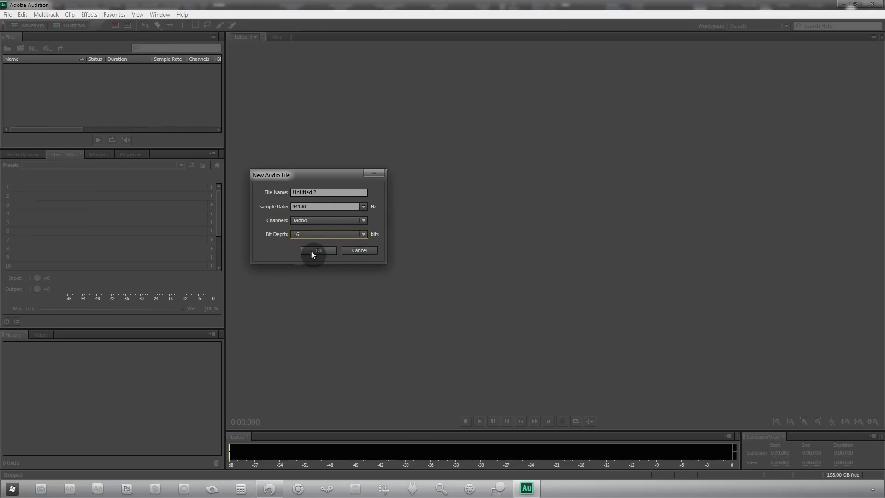
left_click(312, 251)
key("shift+space")
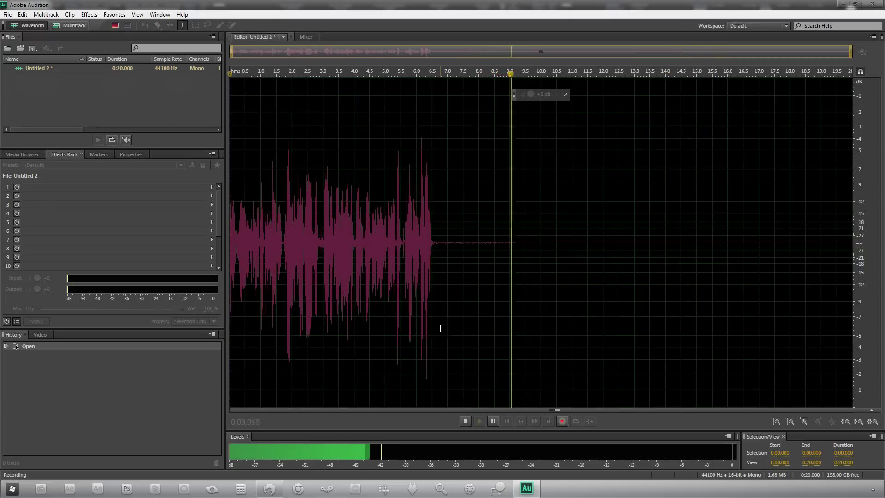
left_click(562, 421)
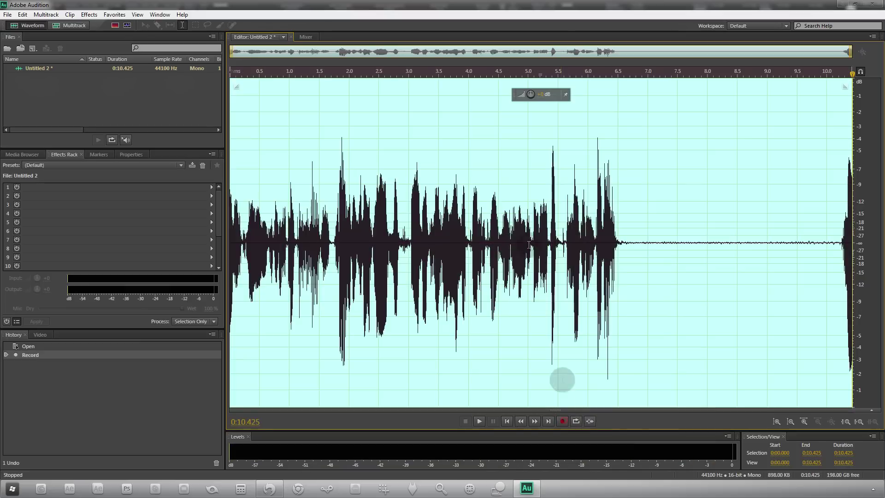
Step: Select the silent stretch after the speech from about 6.8 s to 9.7 s, and clear the selection
left_click(755, 234)
left_click_drag(807, 246, 738, 254)
left_click(657, 245)
left_click_drag(637, 251, 807, 238)
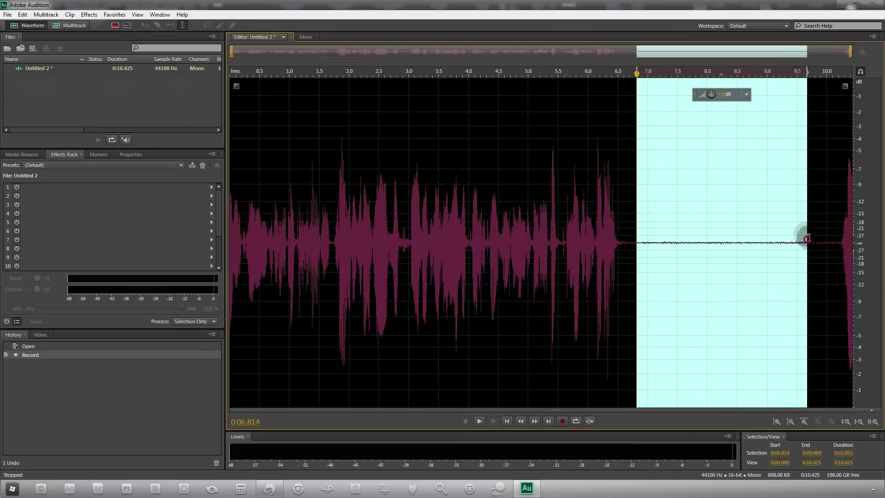
left_click(831, 266)
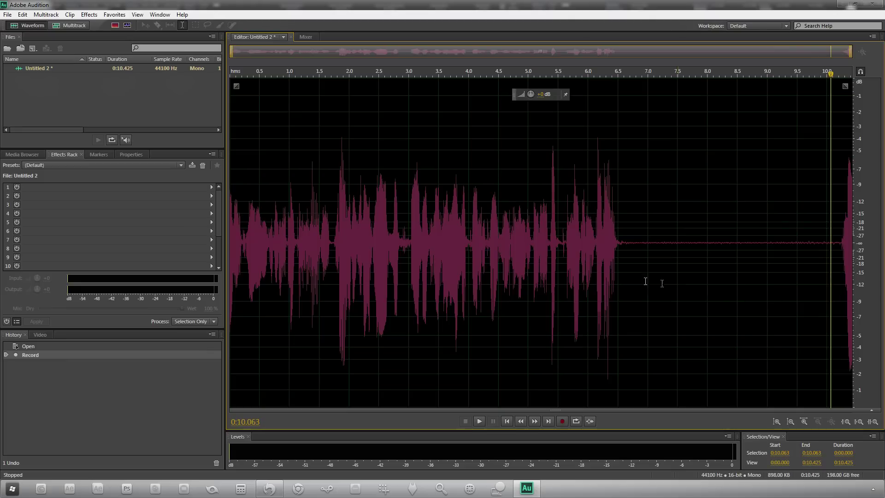
left_click(617, 240)
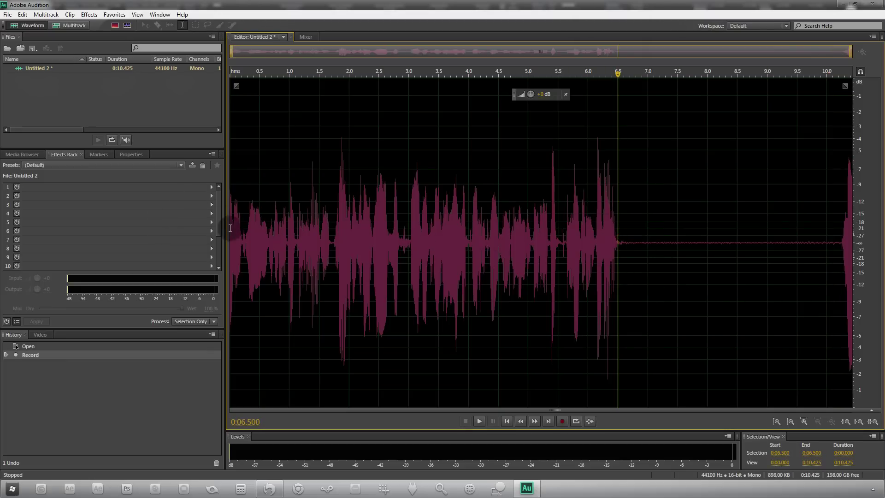
Step: Load the AM Radio preset into the effects rack, play the recording from near its start, and pause it
left_click(107, 165)
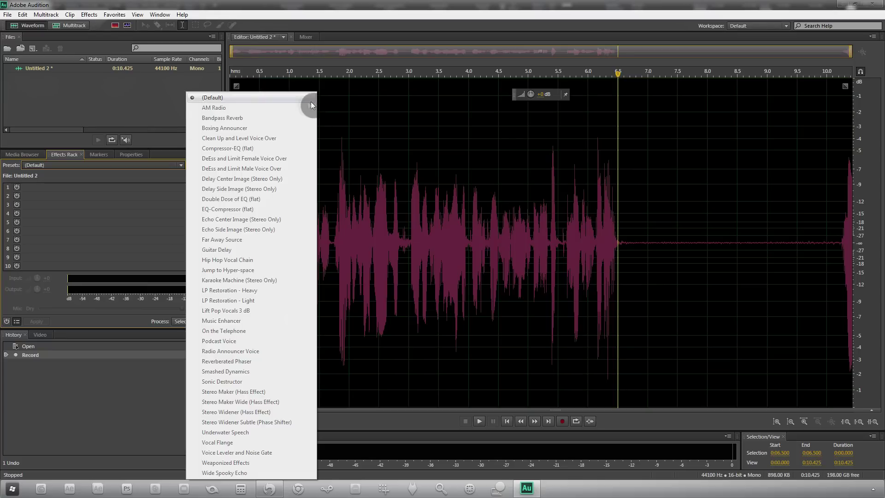
left_click(73, 160)
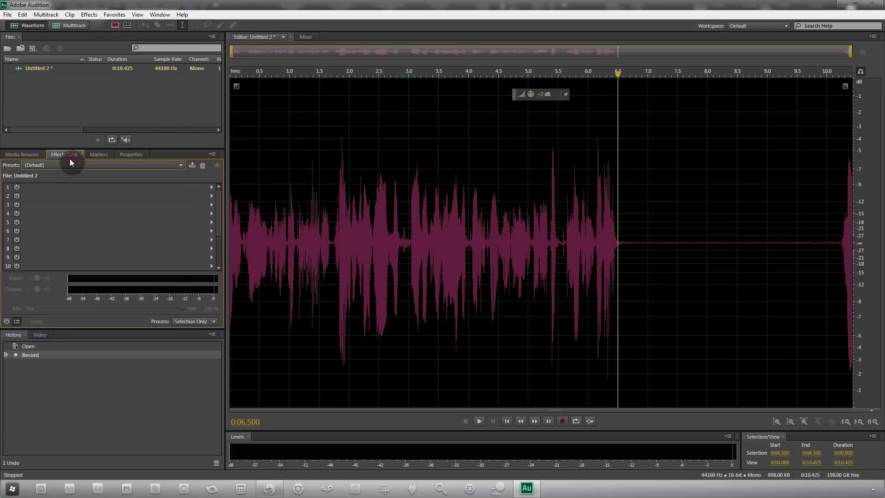
left_click(31, 165)
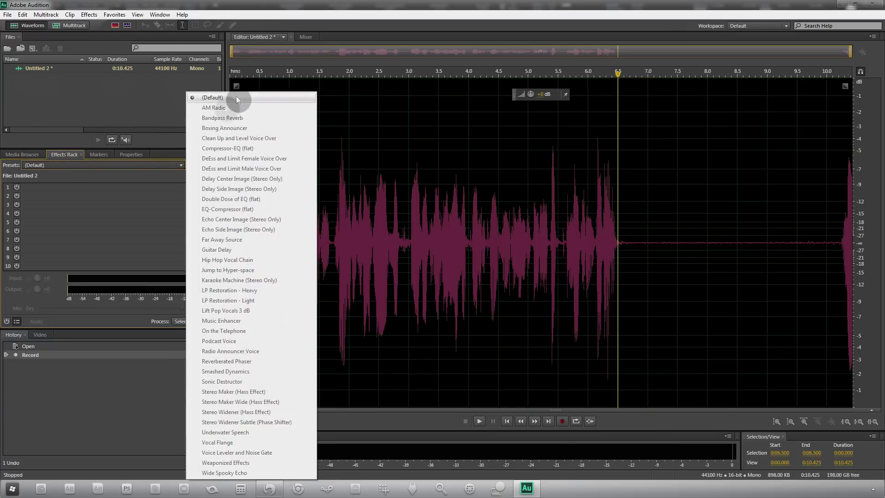
left_click(207, 108)
left_click(234, 235)
left_click(479, 422)
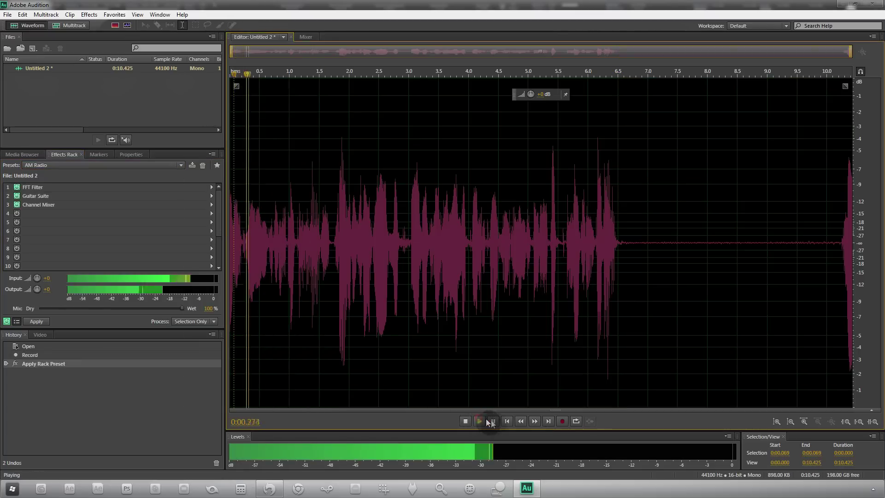
left_click(494, 421)
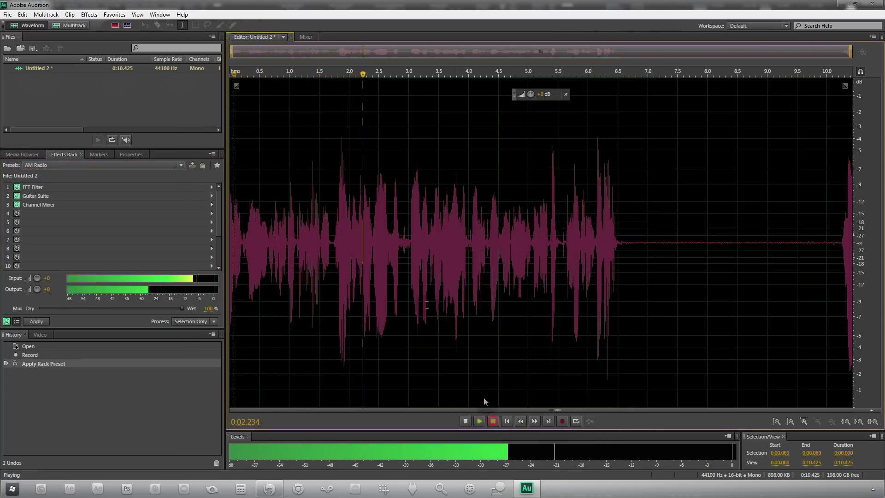
Step: Reset the effects rack to the (Default) preset
left_click(128, 165)
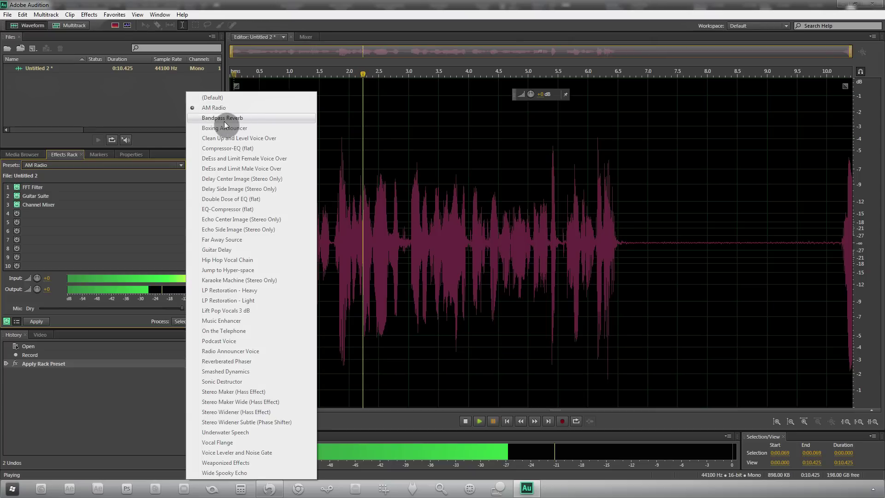
left_click(64, 167)
left_click(64, 167)
left_click(197, 97)
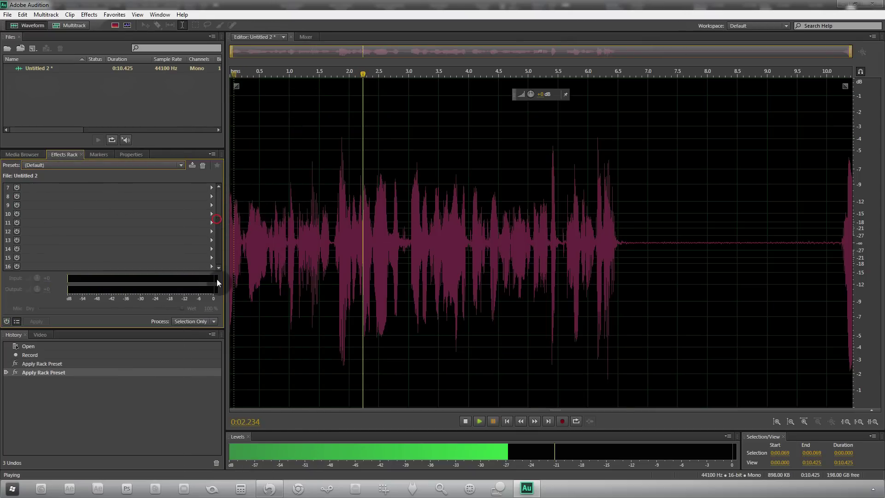
Step: Select a short piece of the silent stretch, from about 7.59 s to 7.78 s
left_click(672, 227)
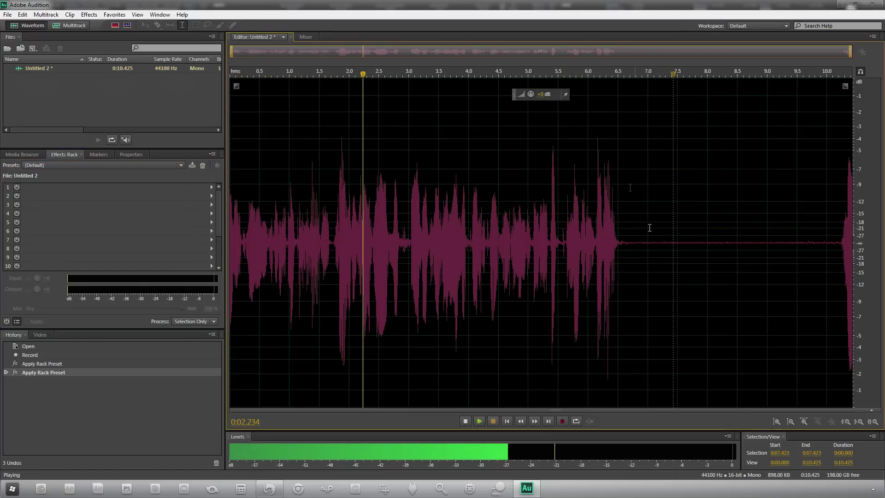
left_click(640, 249)
left_click(761, 243)
scroll(702, 247, "up", 5)
left_click_drag(451, 239, 709, 249)
scroll(711, 252, "down", 4)
scroll(506, 233, "down", 1)
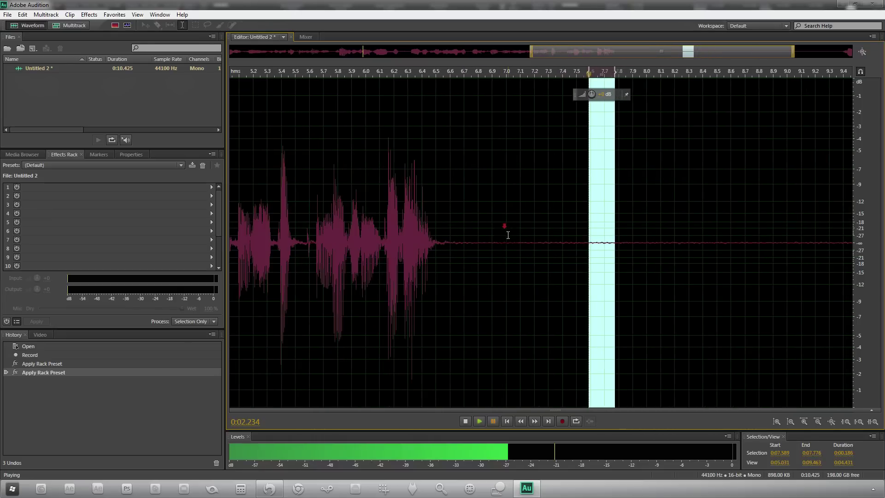
Step: Select the silent background-noise stretch after the speech, from about 6.85 s to 9.63 s
left_click(511, 253)
scroll(511, 251, "down", 1)
left_click_drag(523, 252, 639, 253)
scroll(660, 173, "down", 1)
scroll(661, 174, "down", 1)
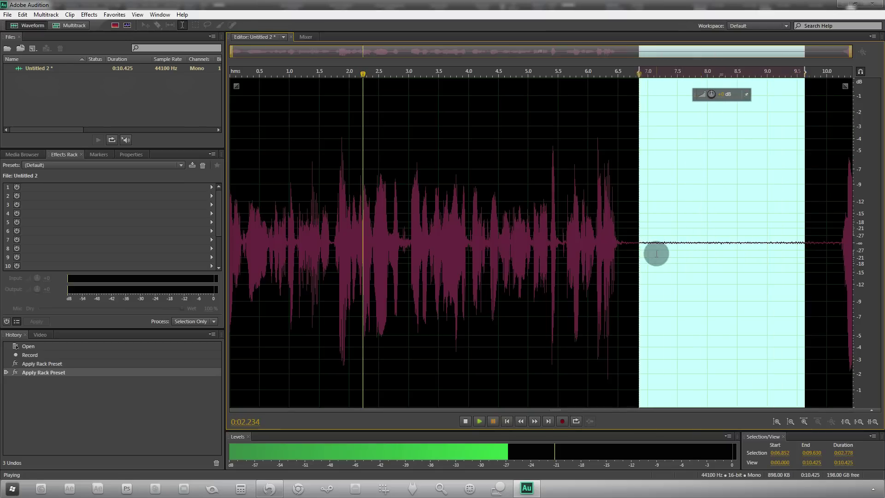
Step: Open the Noise Reduction process and capture a noise print from the selected silent stretch
left_click(89, 15)
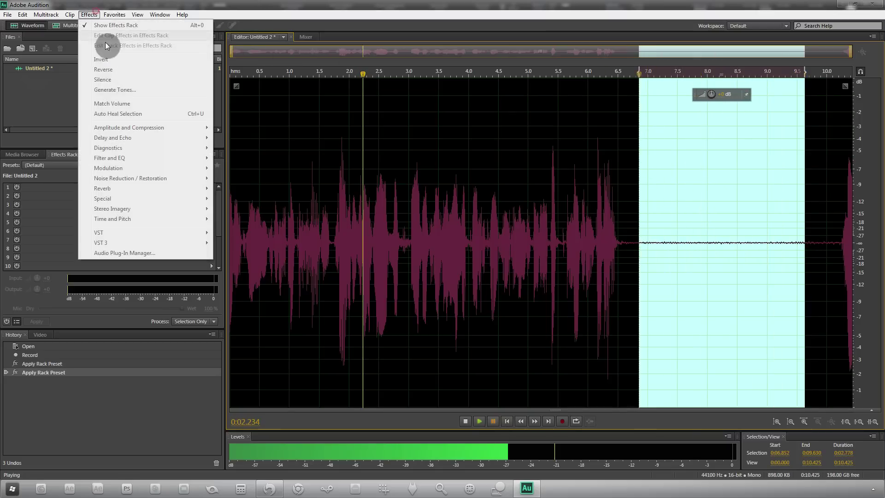
mouse_move(152, 178)
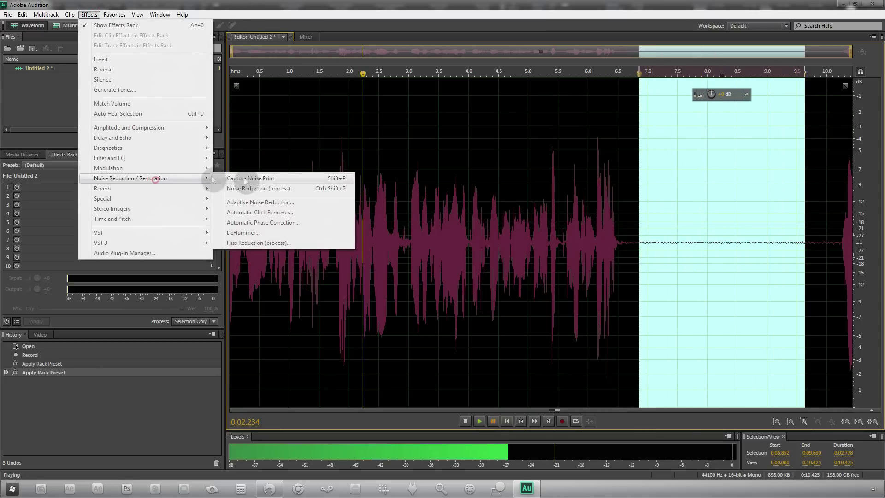
left_click(283, 190)
left_click_drag(180, 87, 159, 103)
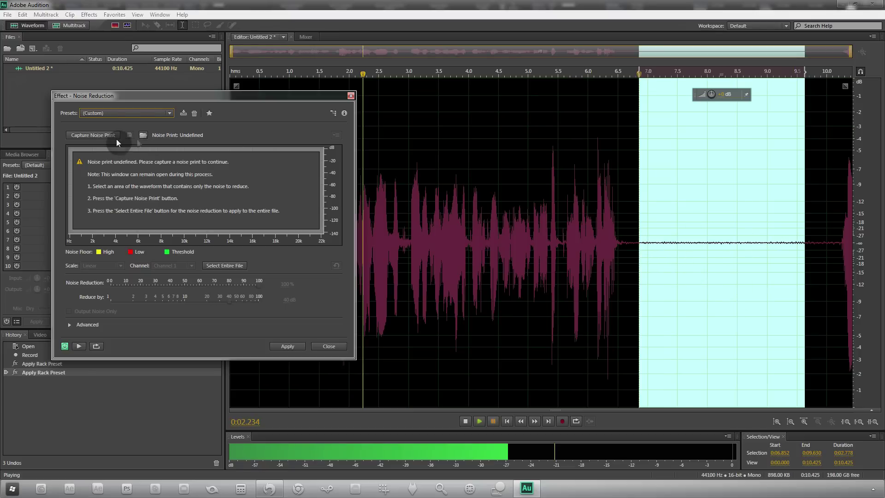
left_click(96, 136)
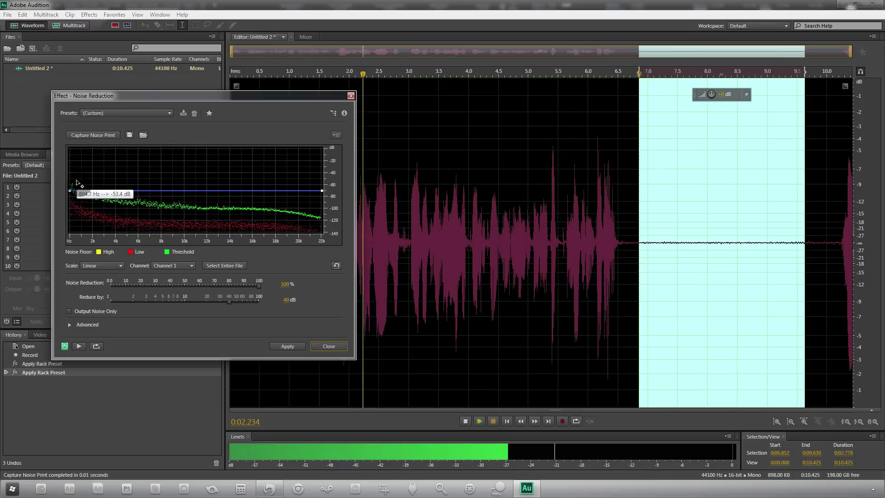
left_click_drag(258, 288, 237, 287)
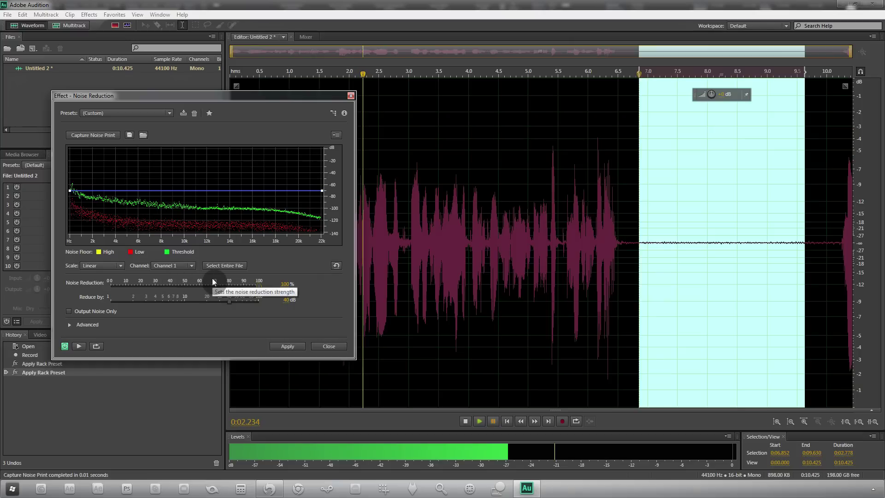
mouse_move(252, 285)
left_mouse_down()
mouse_move(132, 284)
mouse_move(285, 288)
left_mouse_up()
left_click(299, 287)
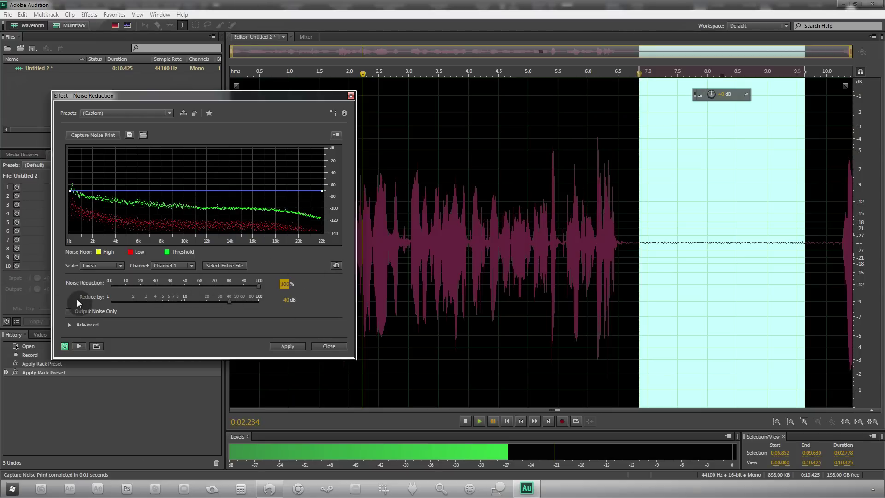
left_click(287, 300)
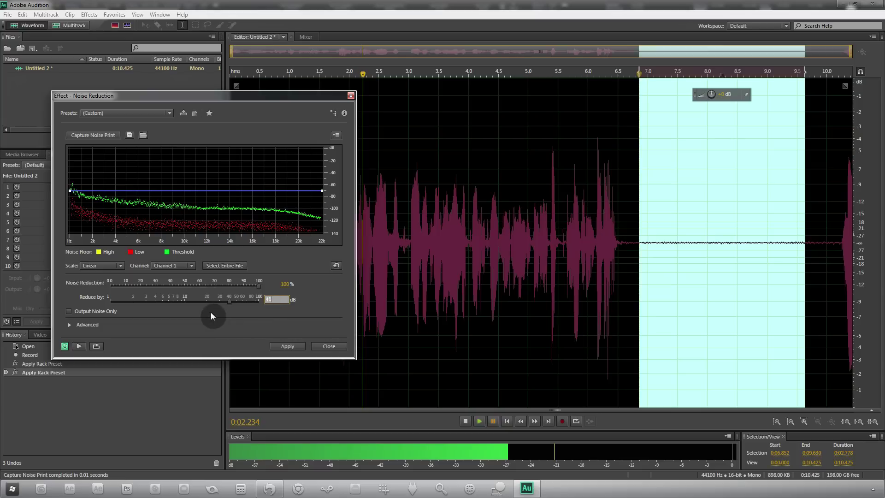
left_click(230, 308)
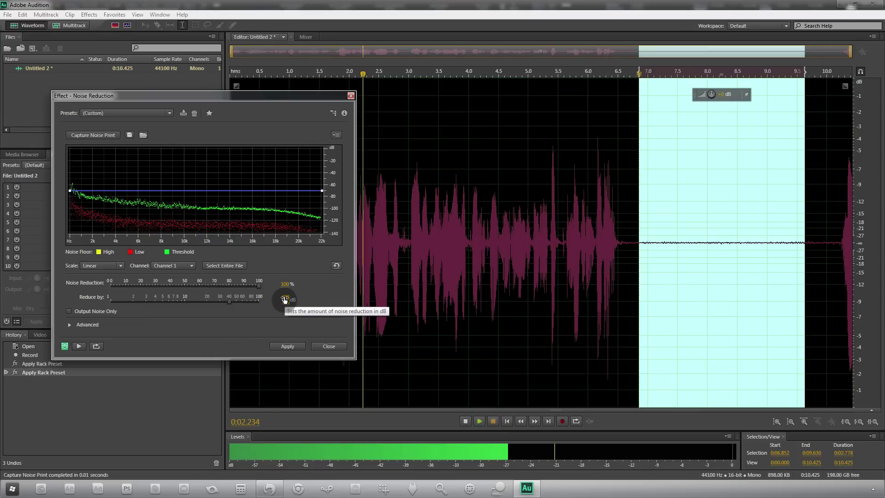
left_click(284, 300)
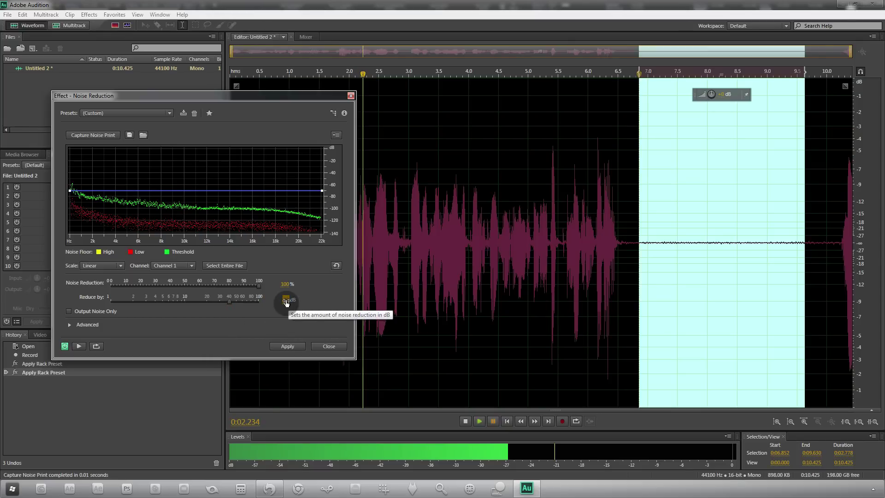
left_click(198, 317)
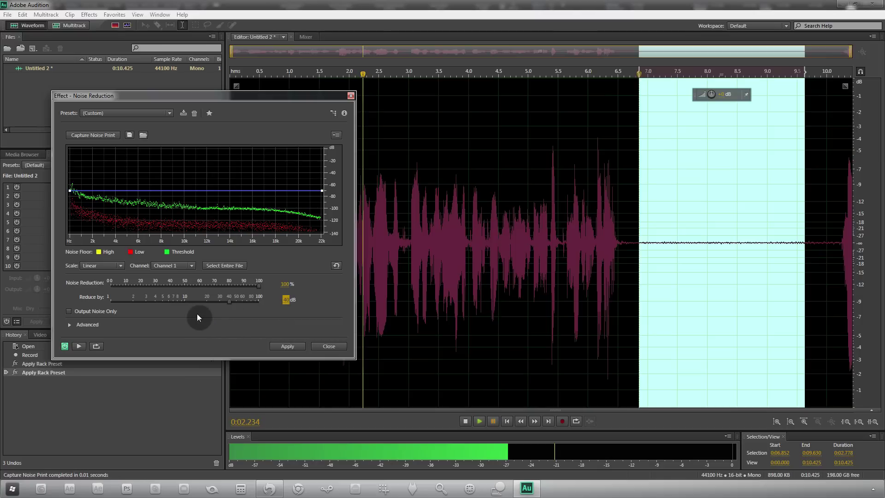
left_click(289, 299)
left_click(210, 307)
Step: Select the entire file and apply noise reduction at 100% strength with a 40 dB reduction
left_click(223, 265)
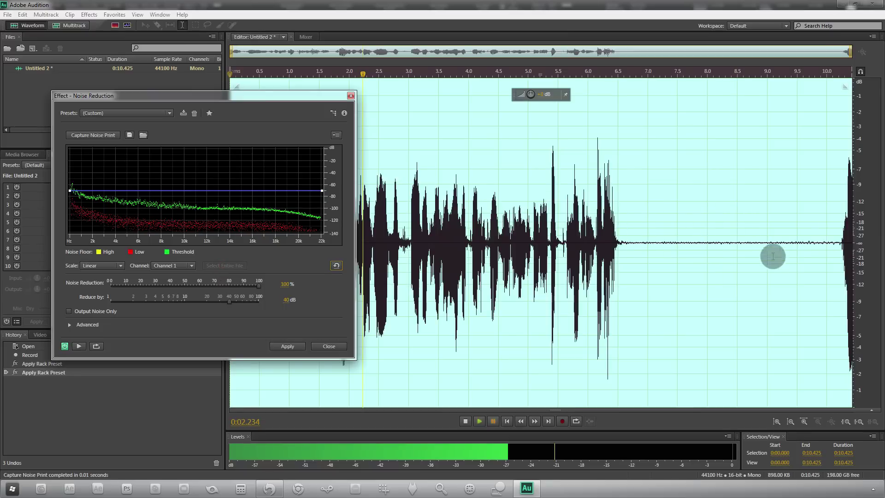
left_click(280, 349)
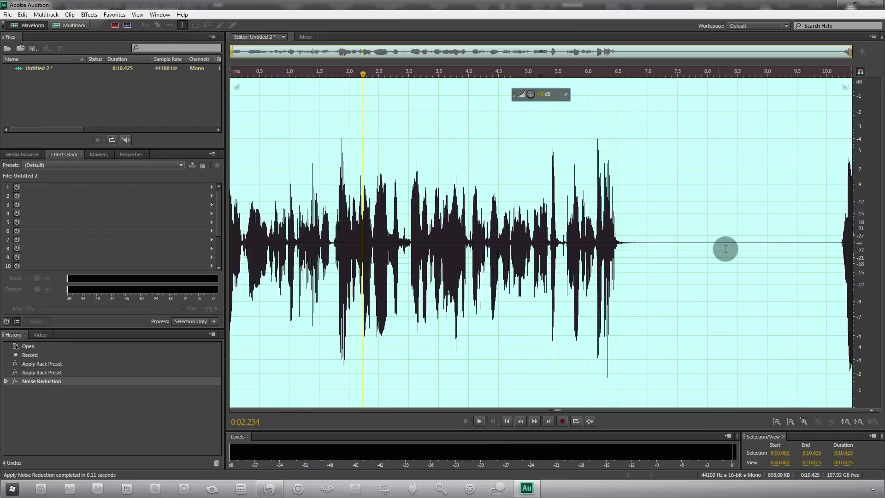
Step: Examine the waveform up close in the silent stretch near 7.6 s and in the speech gap near 1.75 s
left_click(685, 246)
scroll(681, 279, "up", 5)
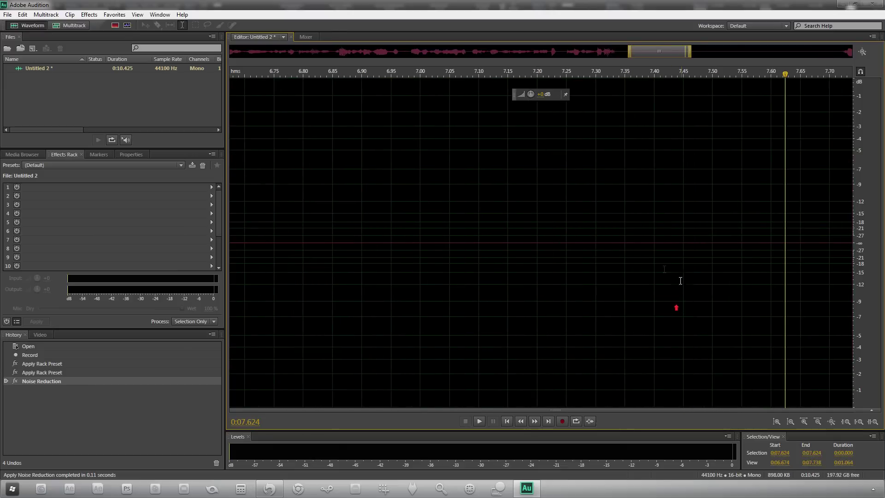
left_click_drag(396, 257, 720, 258)
scroll(397, 281, "down", 5)
left_click(307, 271)
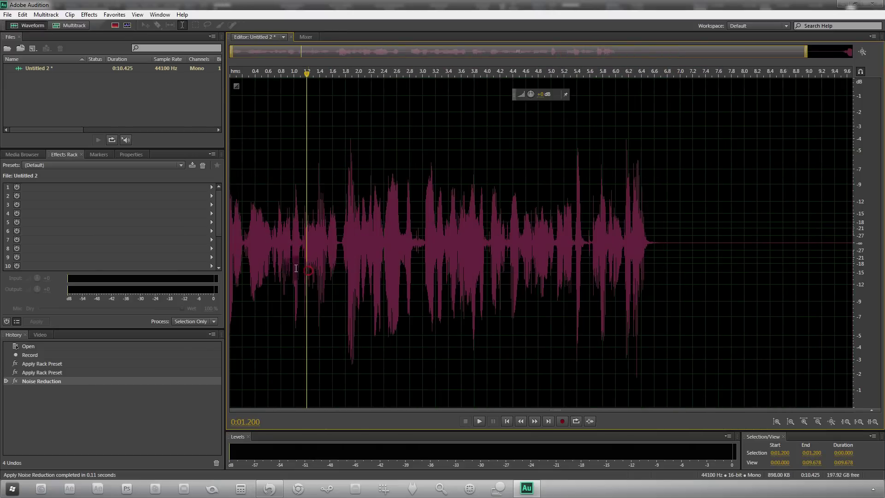
left_click(332, 249)
scroll(342, 251, "up", 5)
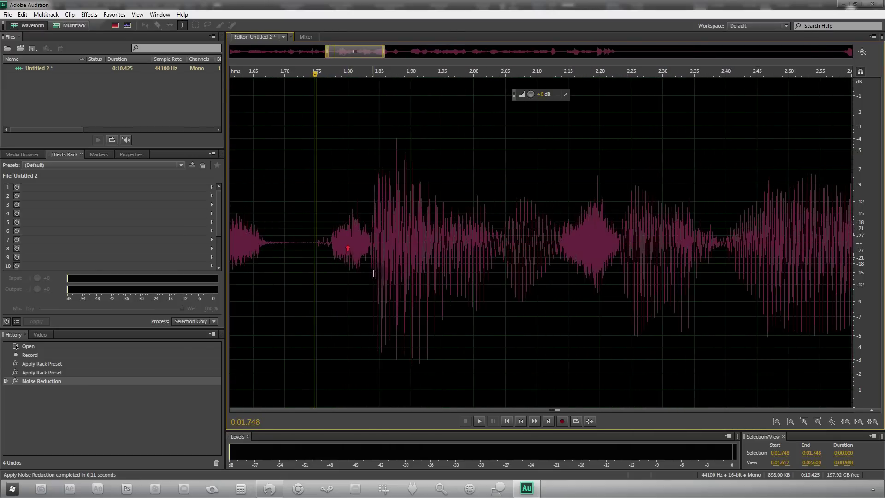
left_click(269, 252)
scroll(385, 273, "down", 3)
scroll(386, 273, "down", 3)
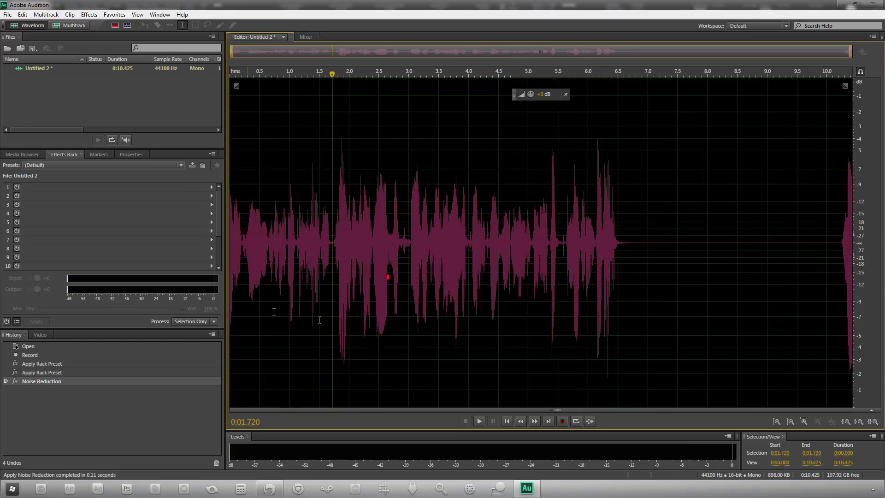
Step: Play the recording from near its start, at about 0.08 s, and pause it in the silent stretch
left_click(235, 264)
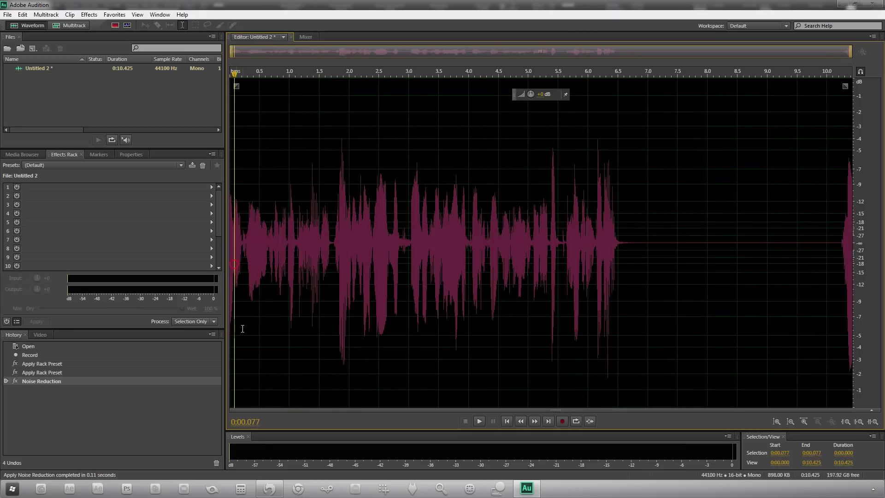
left_click(479, 421)
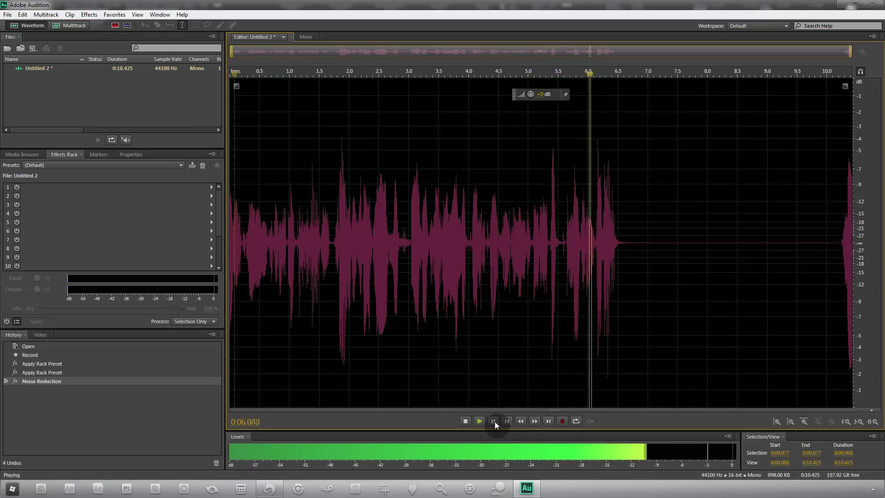
left_click(493, 421)
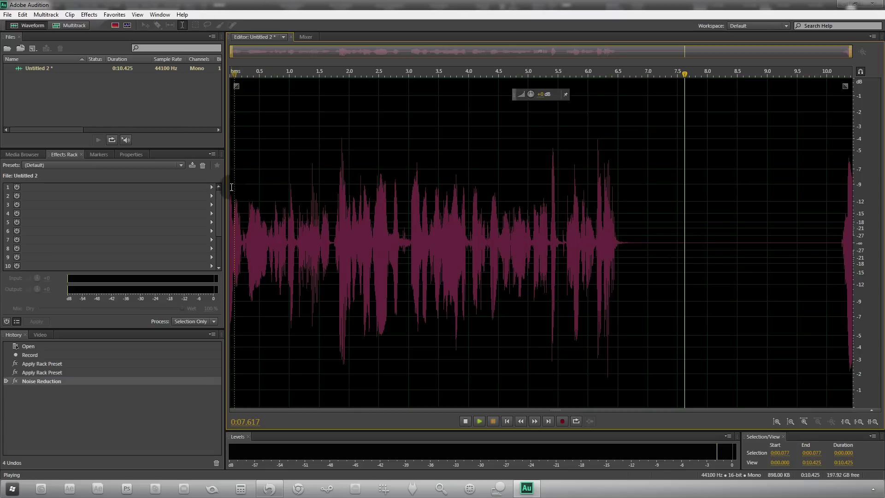
left_click(636, 245)
left_click(684, 176)
left_click_drag(684, 74, 280, 158)
left_click(274, 217)
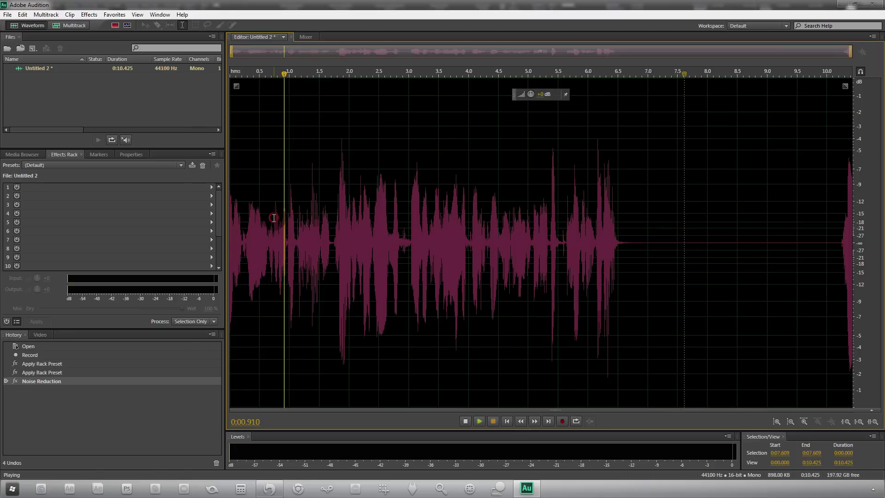
left_click(634, 241)
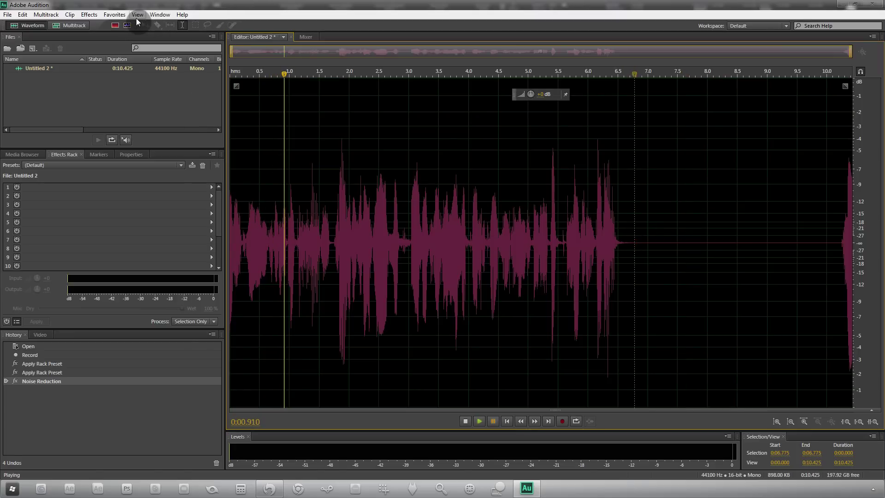
Step: Open the Dynamics Processing effect from the amplitude and compression effects
left_click(90, 16)
mouse_move(109, 190)
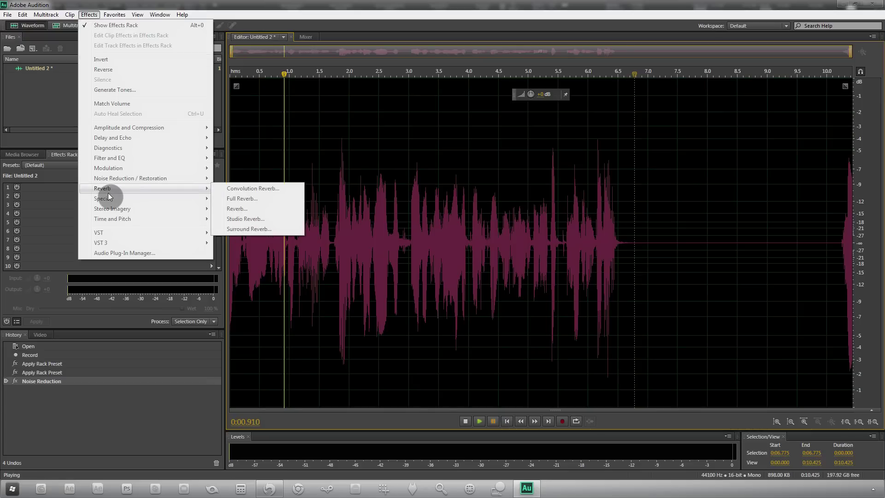
mouse_move(147, 168)
mouse_move(139, 129)
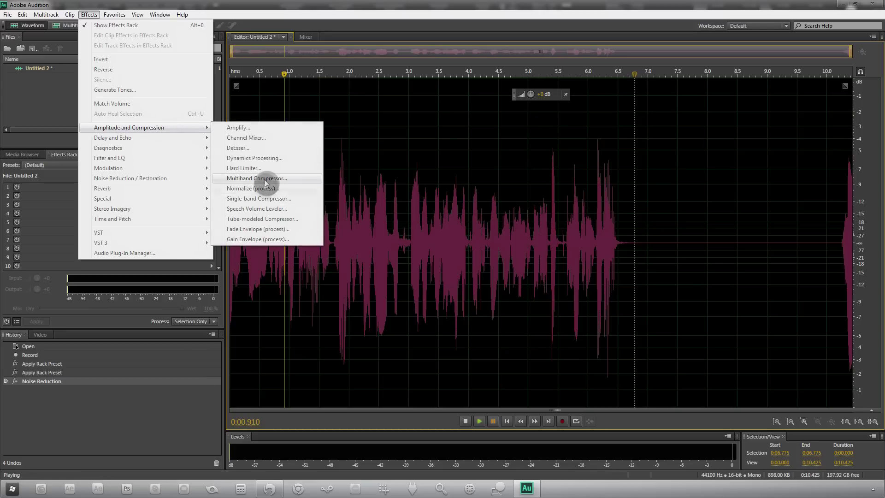
left_click(271, 166)
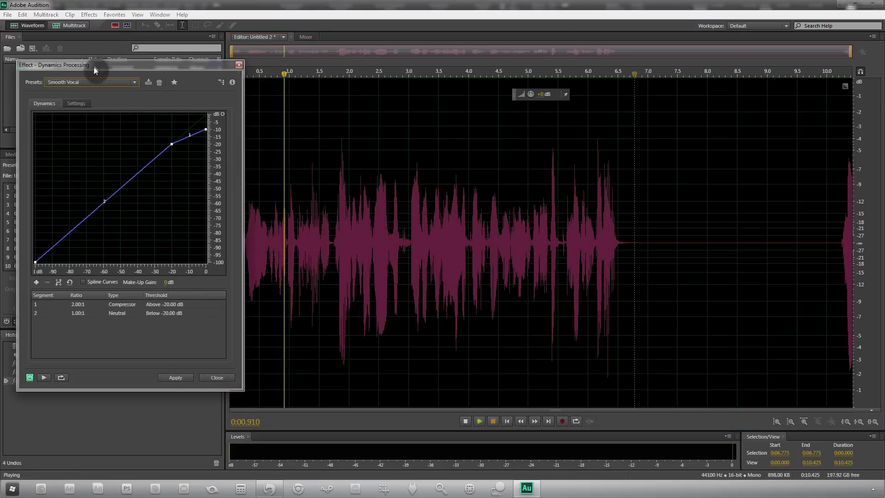
left_click(266, 323)
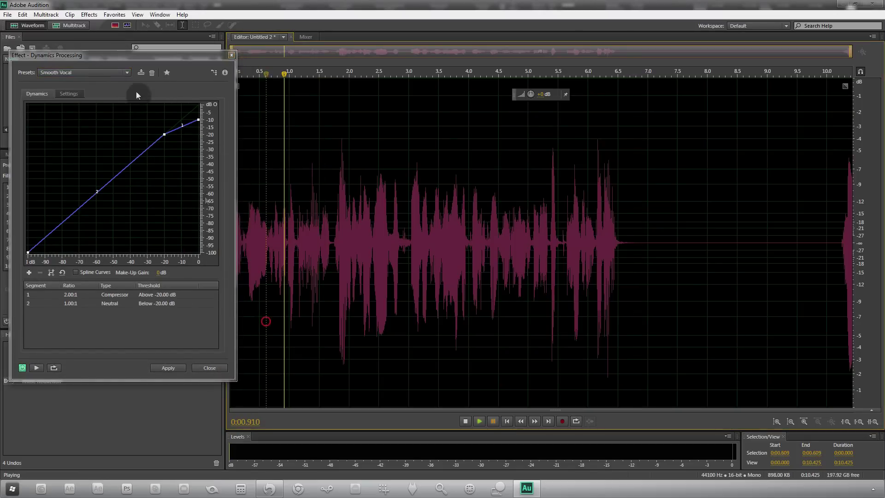
Step: Look through the Dynamics Processing presets and attack/release settings, and load the DeEsser Hard preset
left_click(101, 73)
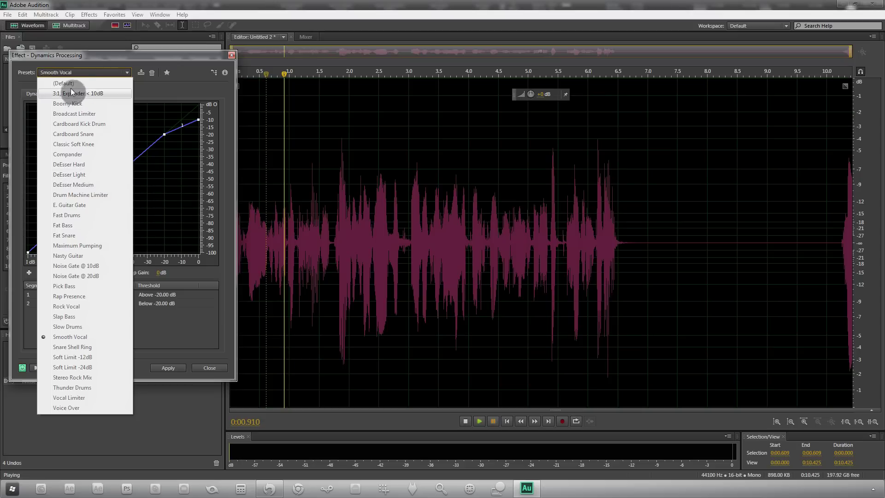
left_click(75, 71)
left_click(81, 73)
left_click(81, 73)
left_click(68, 94)
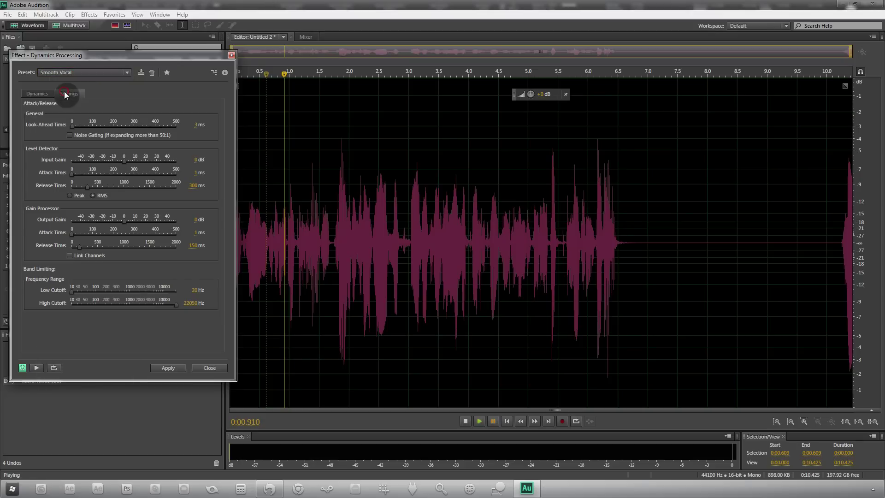
left_click(46, 94)
left_click(89, 70)
left_click(88, 70)
left_click(87, 70)
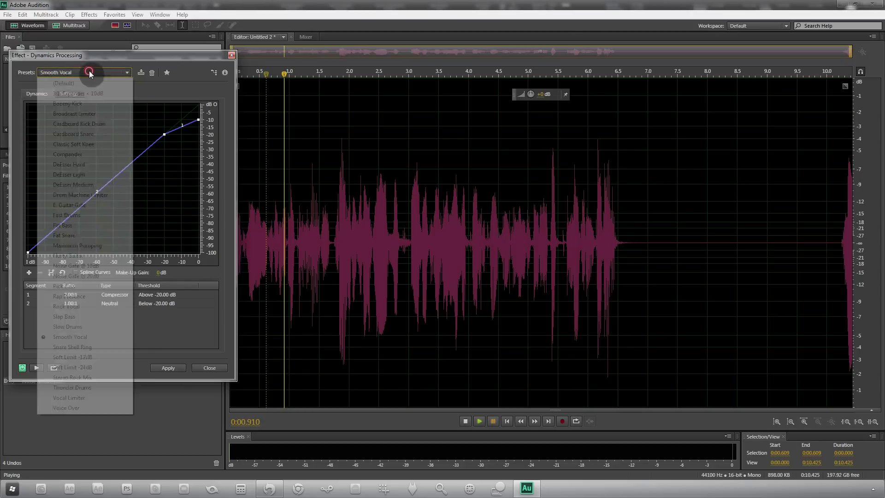
left_click(94, 164)
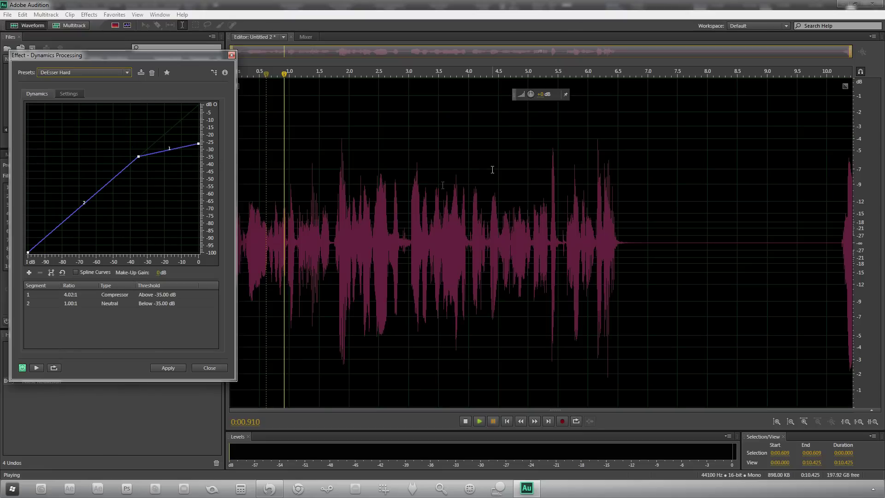
Step: Preview the recording with the DeEsser Hard preset from about 0.41 s and stop the preview after the speech
left_click(254, 256)
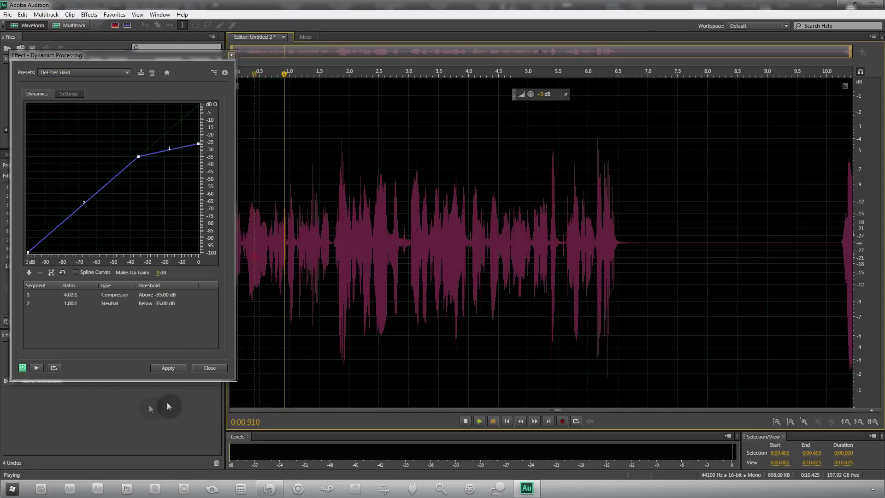
left_click(37, 368)
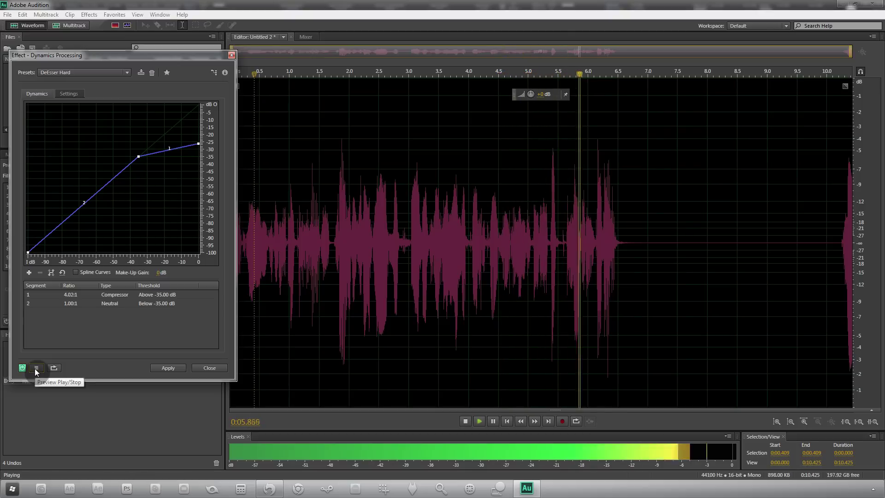
left_click(37, 367)
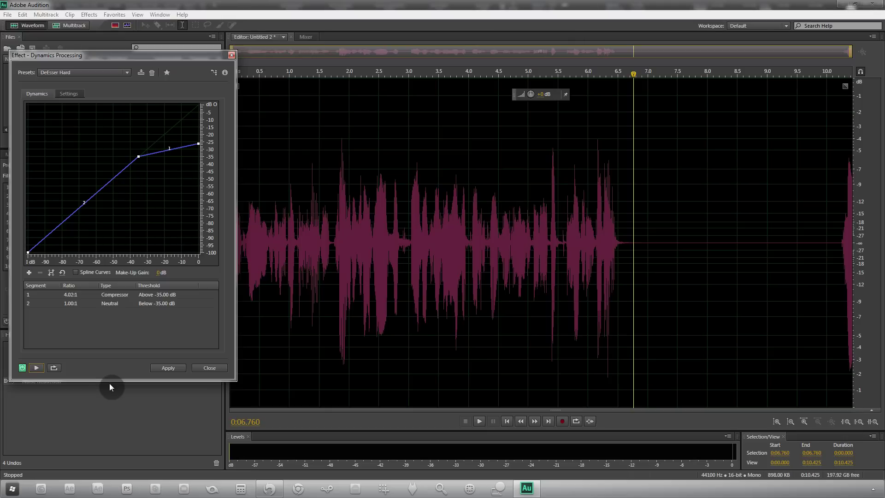
Step: Try the DeEsser Light and DeEsser Medium presets in Dynamics Processing
left_click(106, 73)
left_click(107, 172)
left_click(84, 73)
left_click(76, 186)
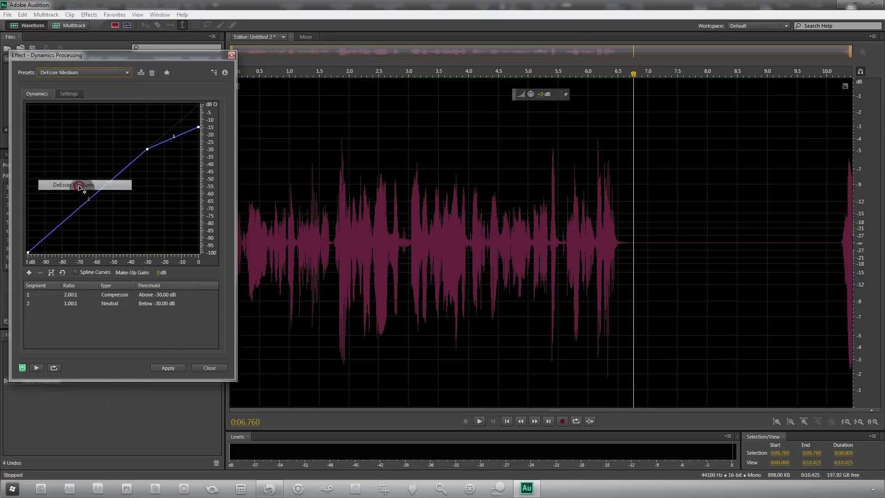
Step: Load the Classic Soft Knee preset in Dynamics Processing
left_click(96, 72)
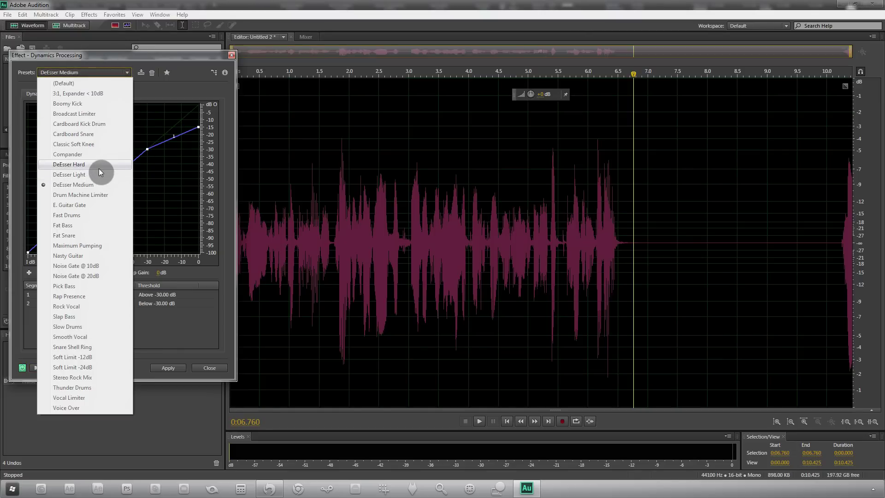
left_click(100, 143)
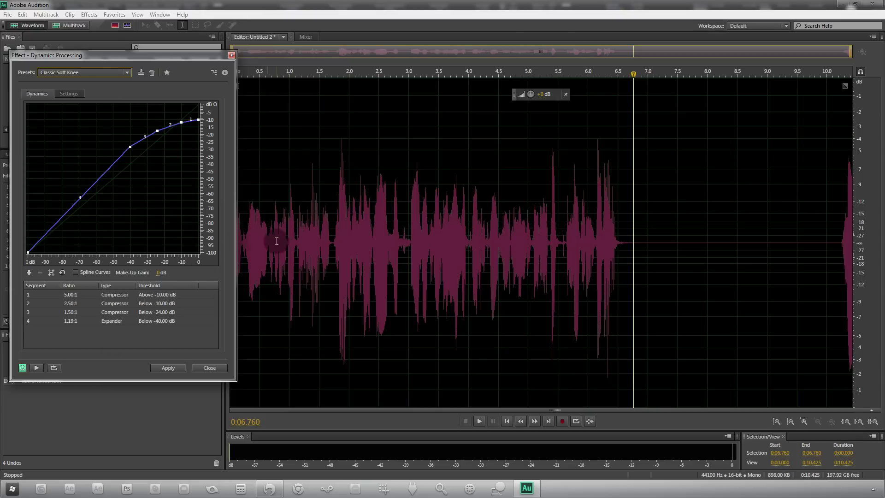
Step: Preview the recording with the Classic Soft Knee preset from about 0.19 s and stop the preview after the speech
left_click(241, 198)
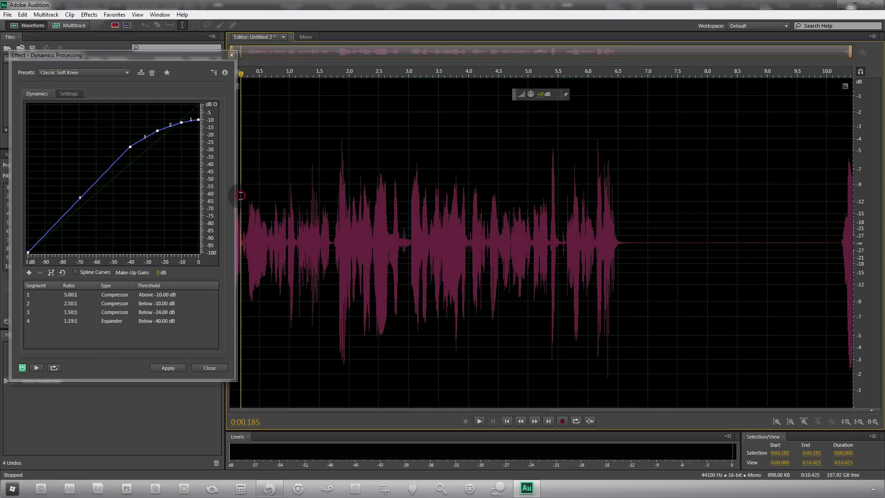
left_click(38, 367)
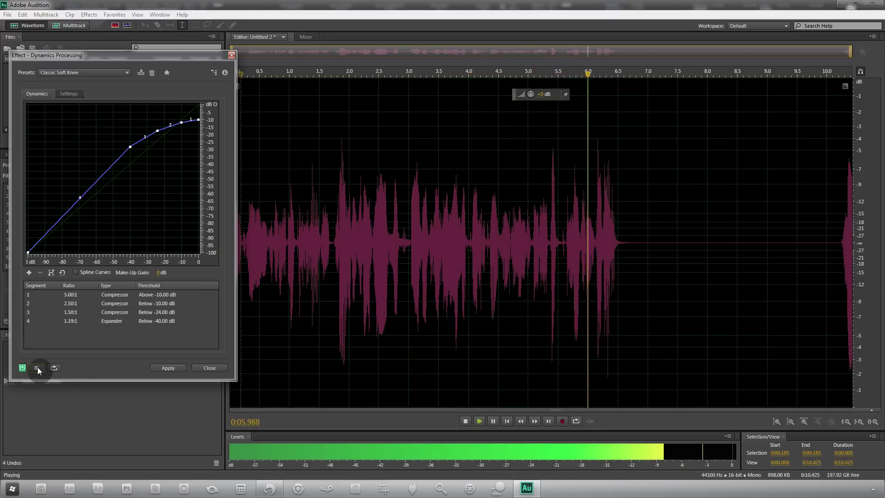
left_click(37, 367)
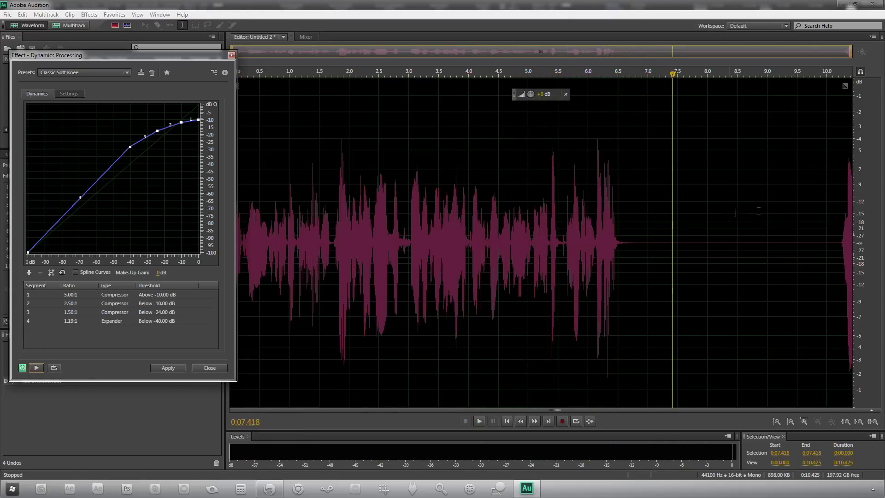
left_click_drag(617, 236, 637, 228)
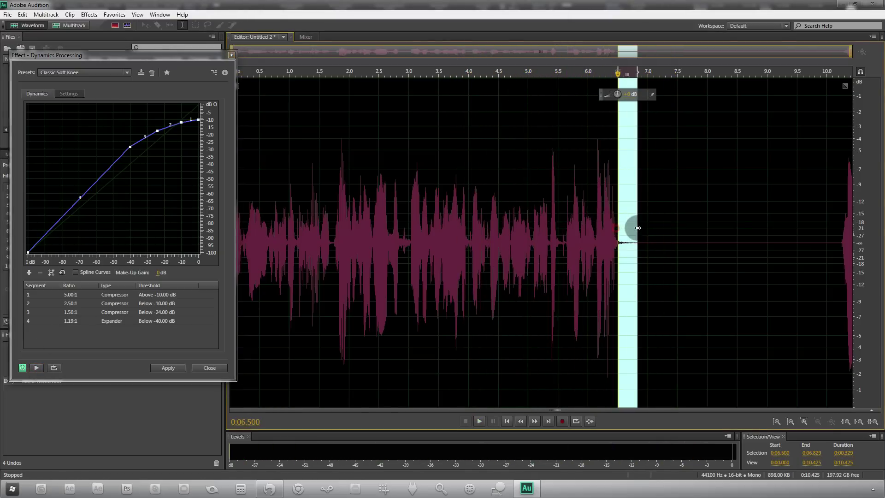
left_click(528, 253)
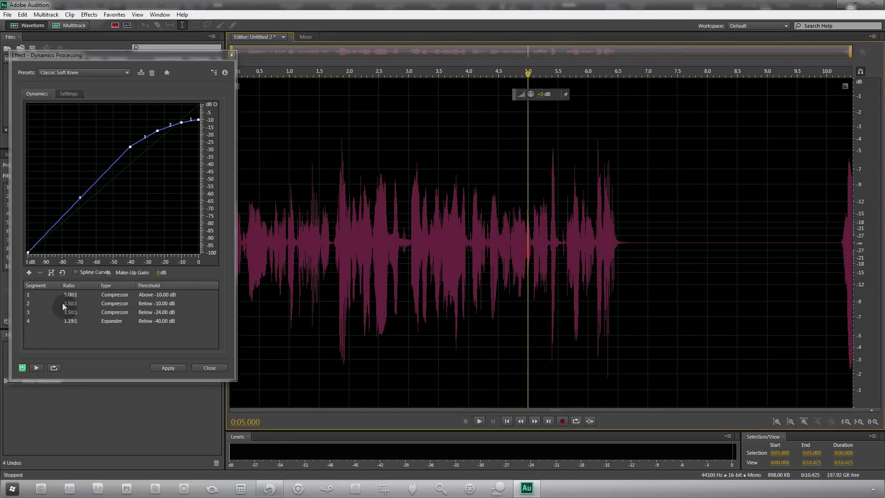
Step: Close Dynamics Processing without applying it and open the Mastering effect
left_click(210, 368)
left_click(630, 251)
left_click(686, 245)
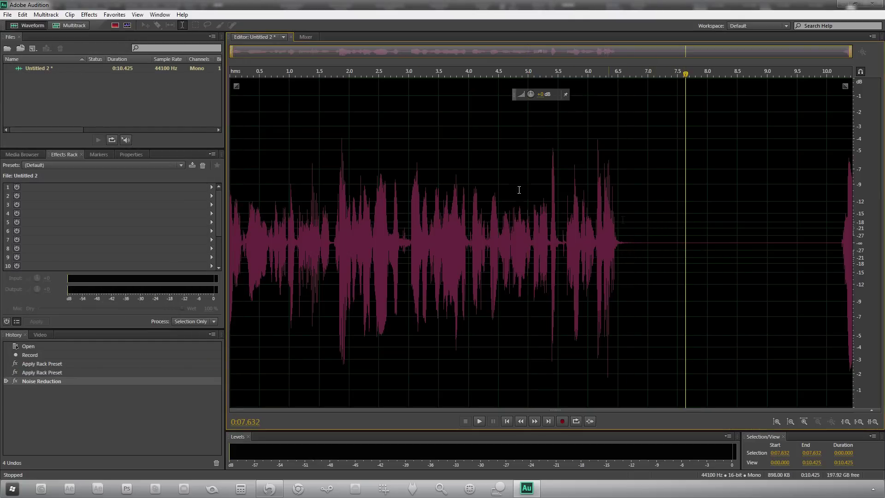
left_click(94, 16)
mouse_move(138, 198)
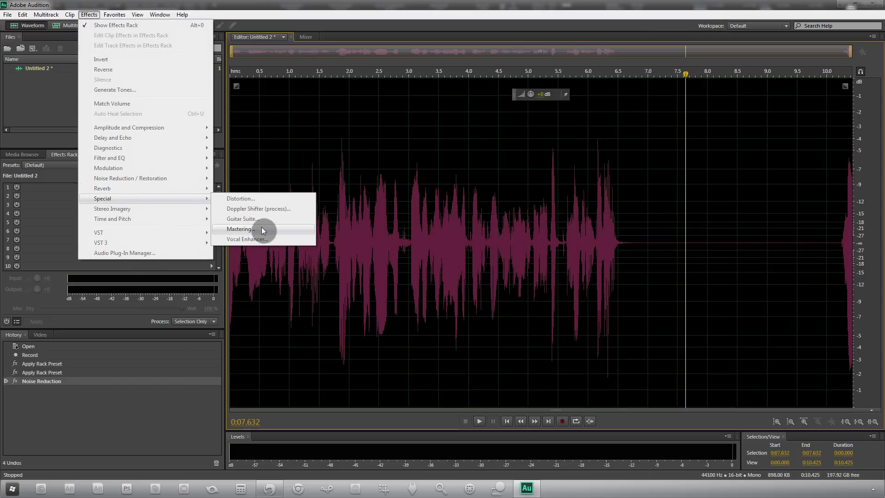
left_click(262, 229)
left_click_drag(322, 187, 325, 164)
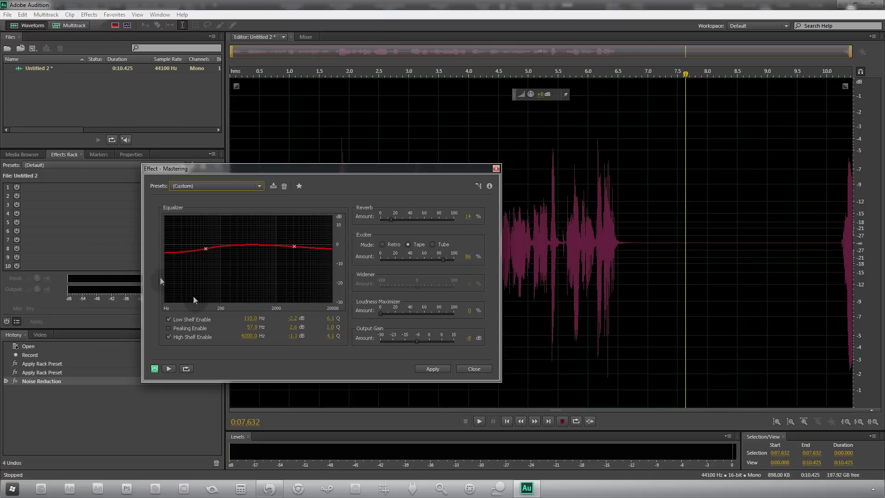
Step: Try switching the Low Shelf, Peaking and High Shelf bands of the Mastering equalizer on and off
left_click(184, 319)
left_click(184, 319)
left_click(186, 330)
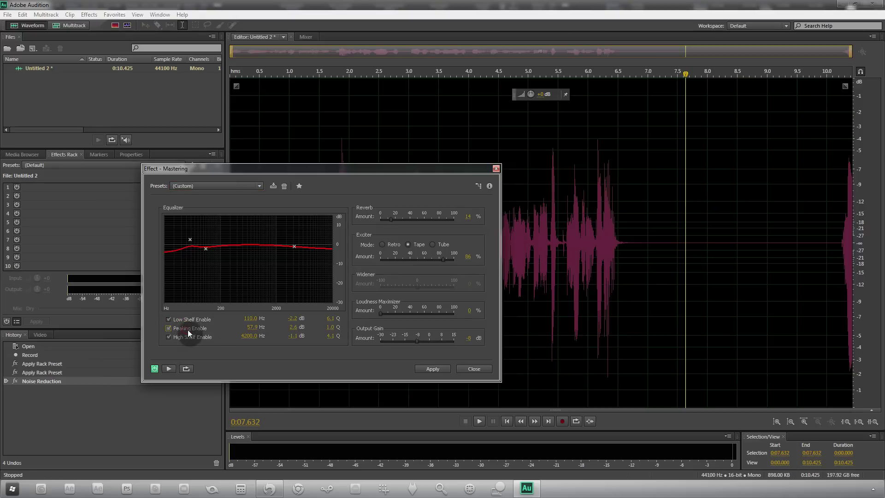
left_click(188, 332)
left_click(190, 320)
left_click(189, 320)
left_click(184, 339)
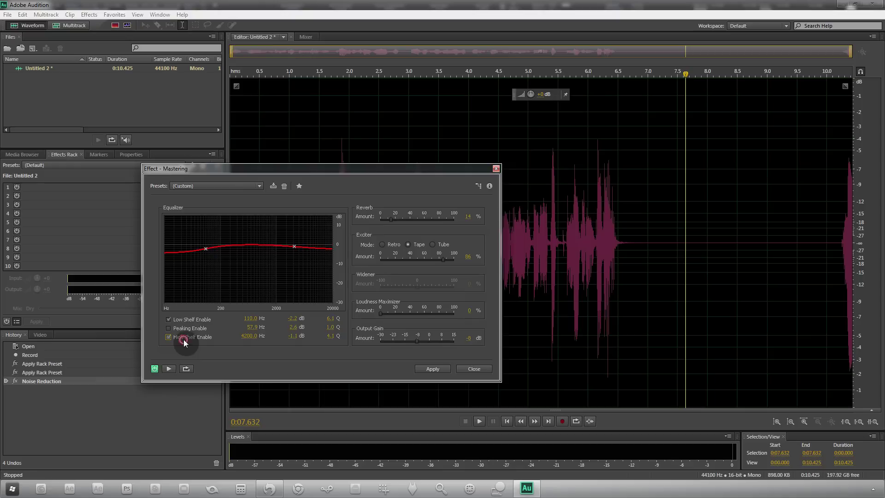
left_click(286, 335)
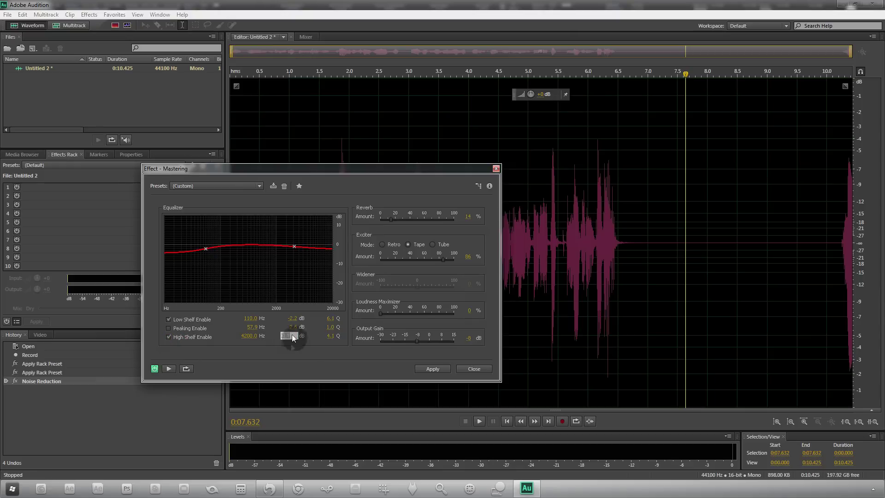
key("Tab")
left_click(296, 332)
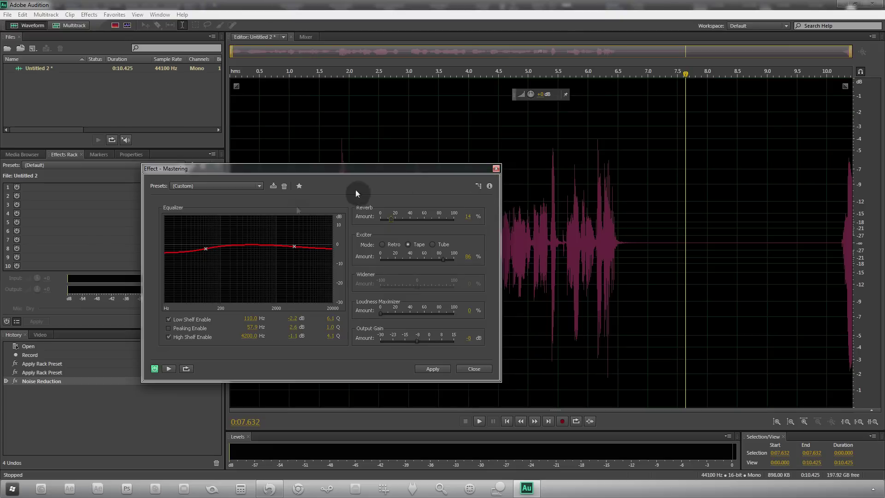
left_click(367, 264)
left_click(323, 217)
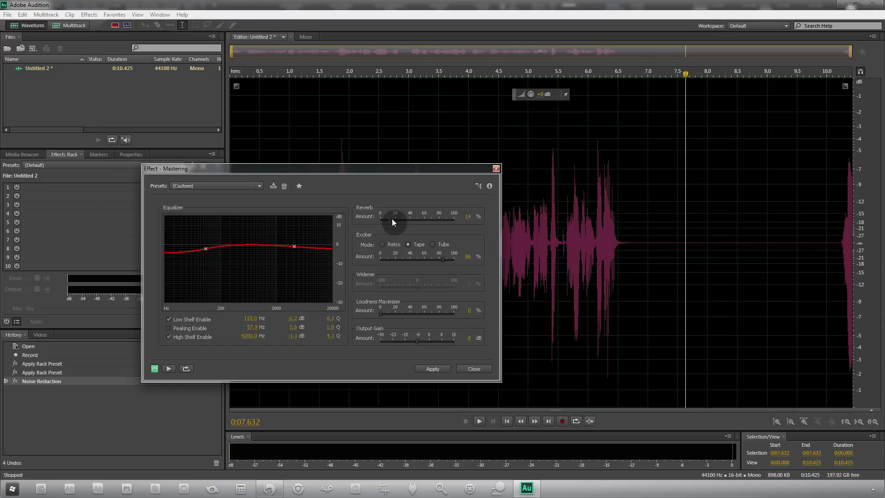
Step: Try a reverb amount of 81% in the Mastering effect and preview the recording
left_click_drag(392, 219, 441, 219)
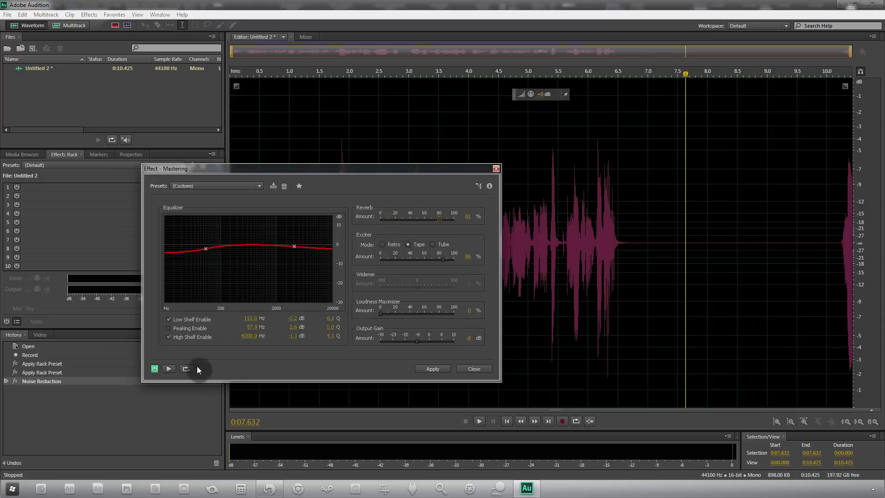
left_click(169, 368)
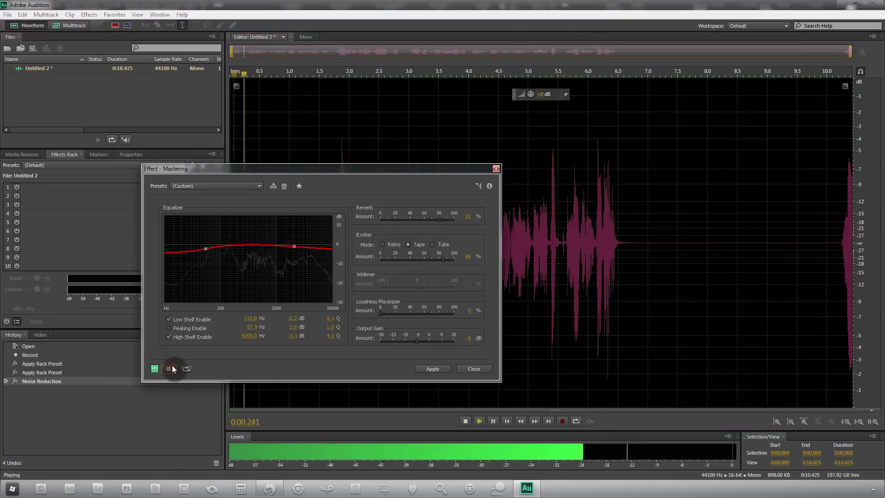
Step: Set the Mastering reverb amount to 13% and the exciter to Tape mode with an amount of 79%
left_click_drag(440, 219, 391, 217)
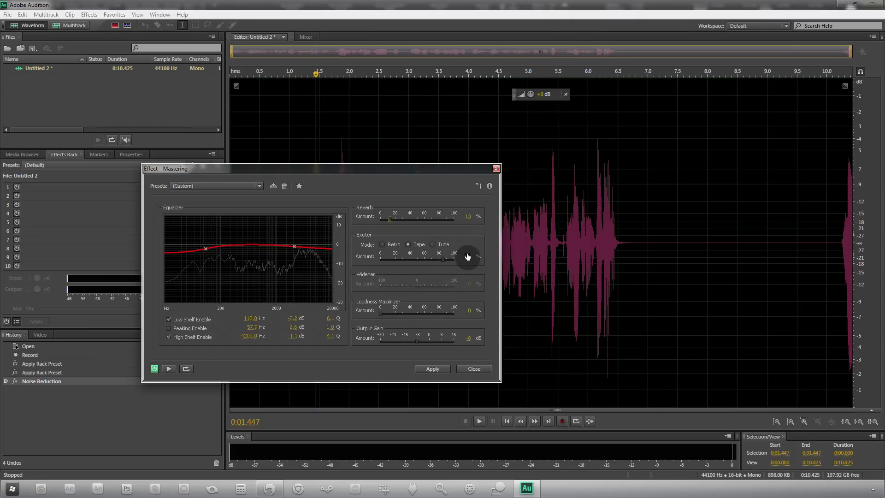
left_click(409, 244)
left_click_drag(440, 259, 442, 264)
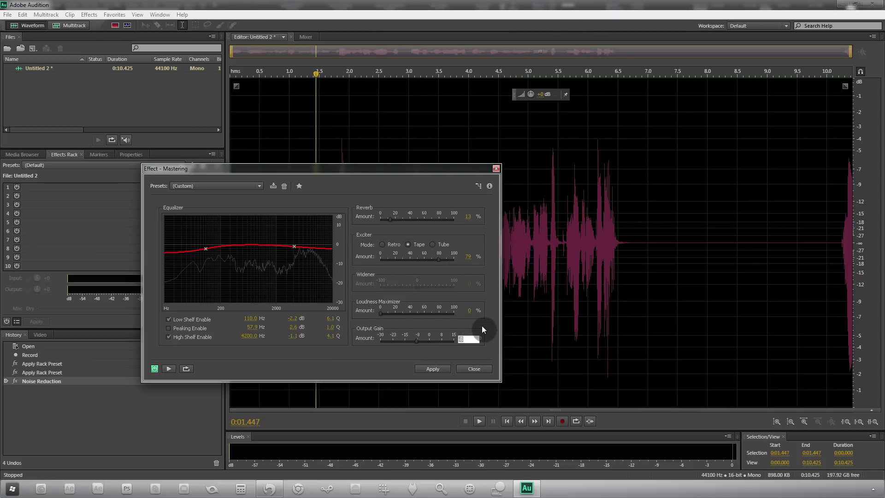
left_click(470, 338)
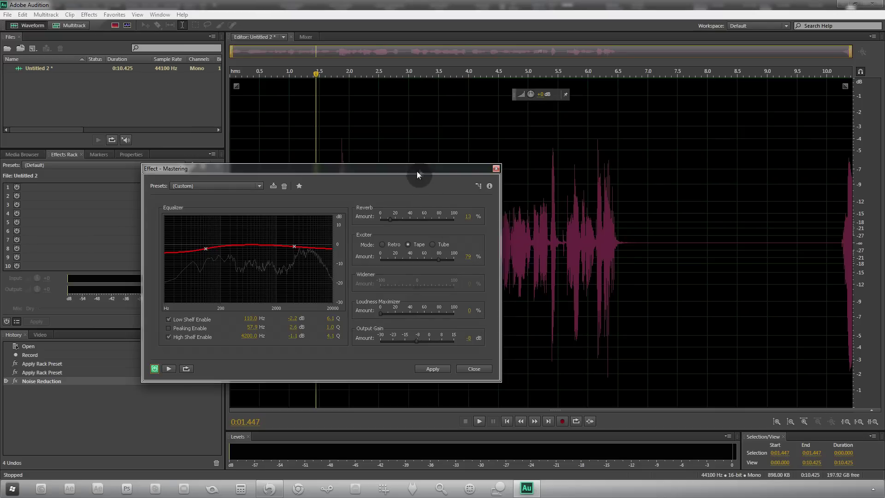
Step: Preview the recording with the Mastering settings from about 0.12 s and stop the preview after the speech
left_click_drag(418, 175, 884, 181)
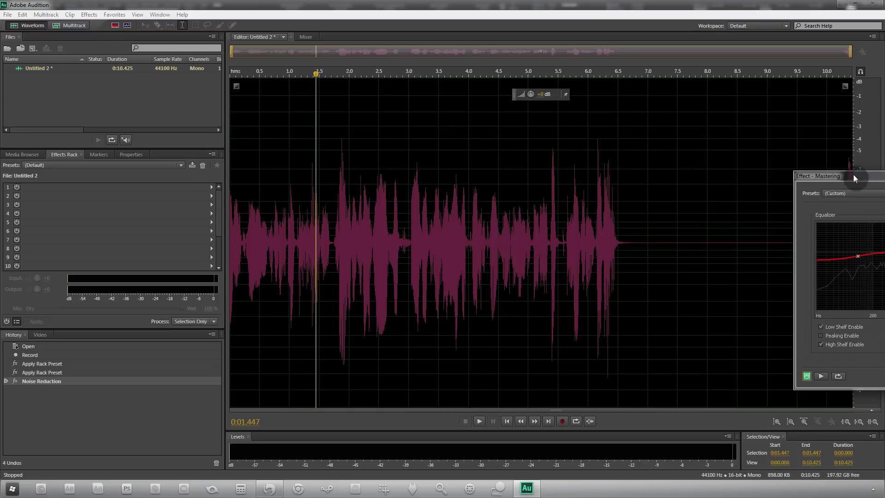
left_click_drag(859, 182, 237, 173)
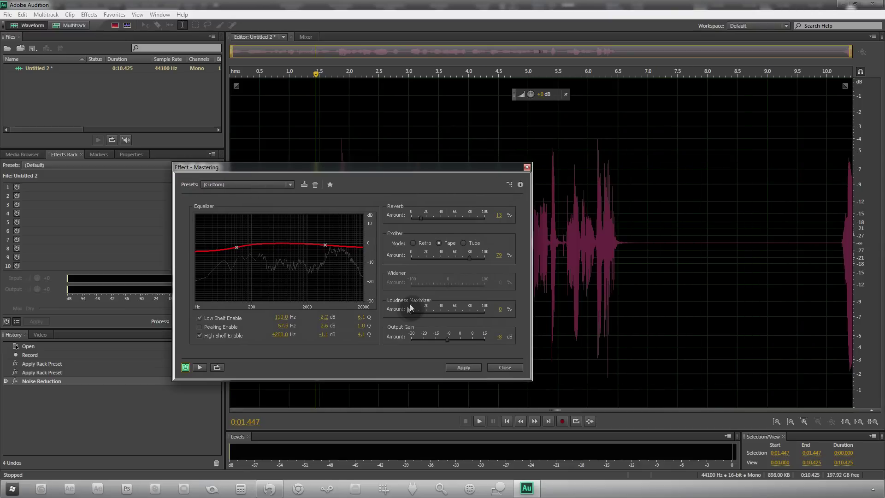
left_click(236, 131)
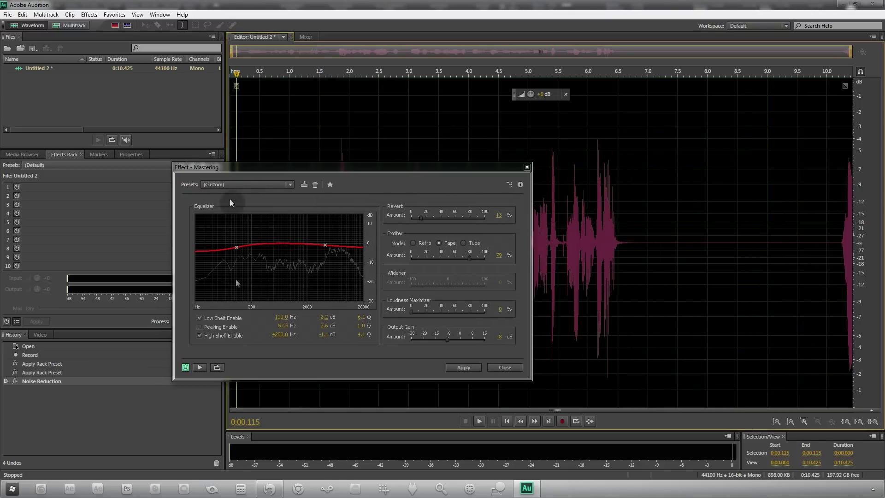
left_click(199, 367)
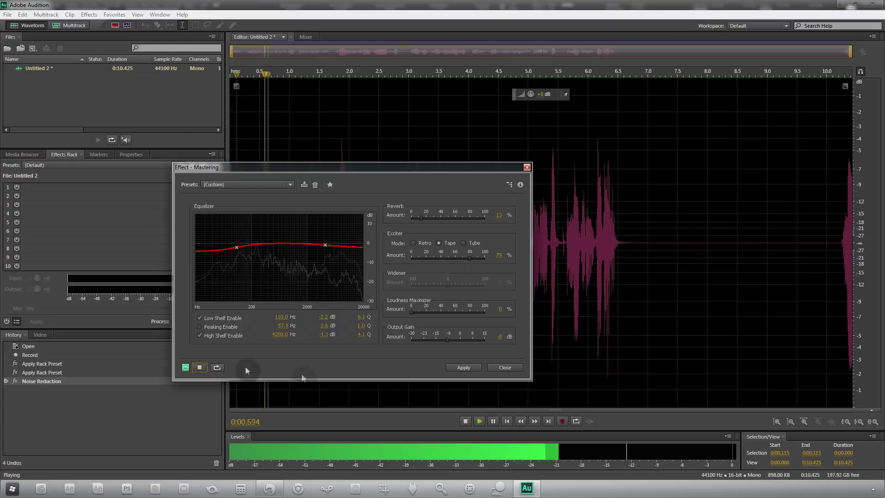
left_click(194, 367)
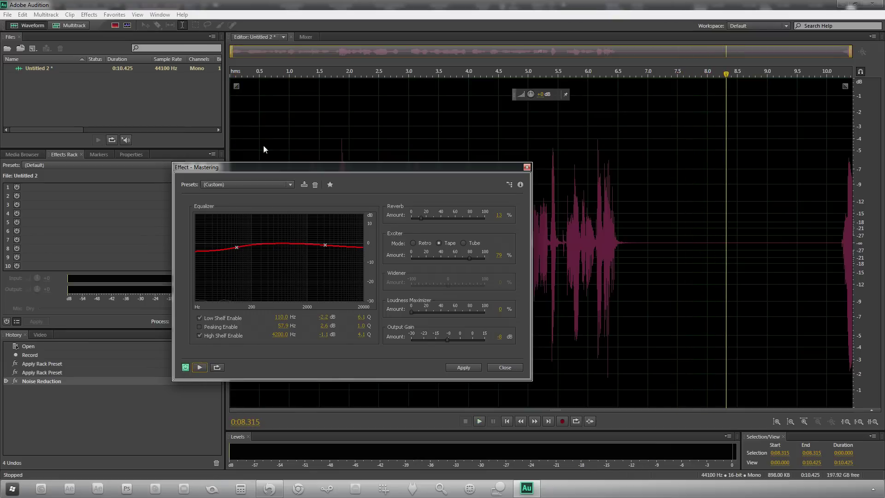
Step: Preview the recording again from about 0.15 s, bypassing and re-enabling the Mastering effect during playback to compare the sound
left_click(232, 136)
left_click(238, 130)
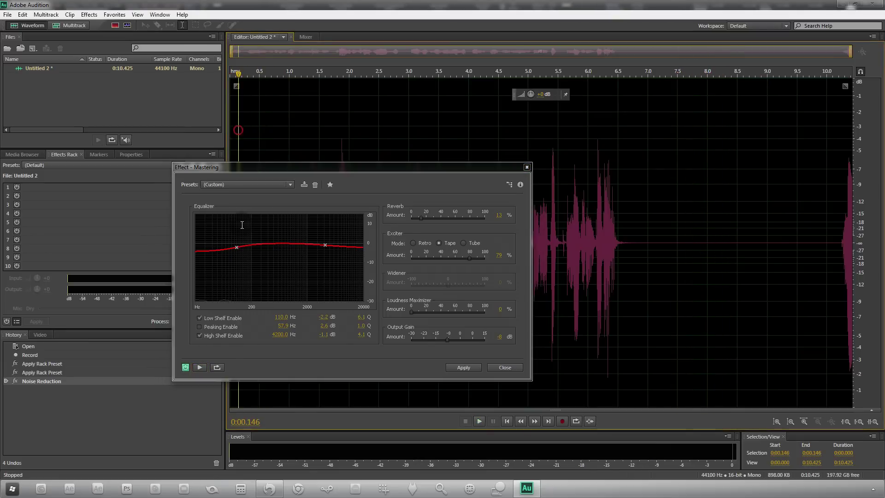
left_click(199, 367)
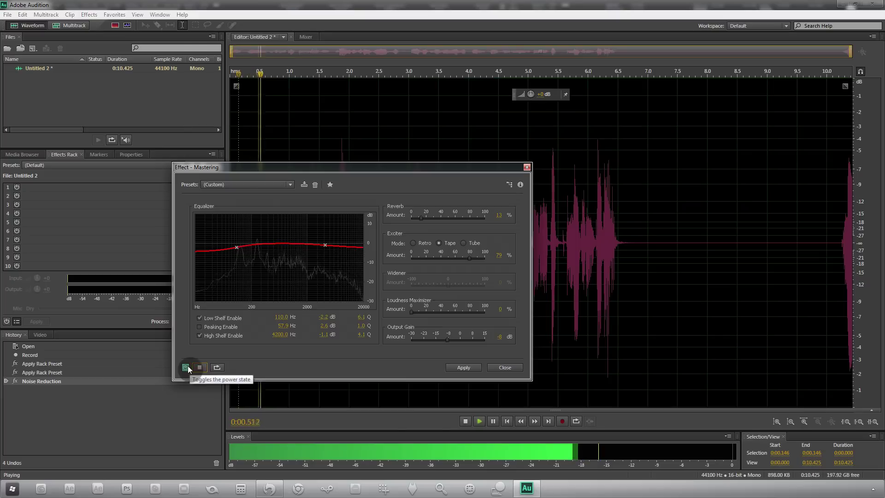
left_click(187, 366)
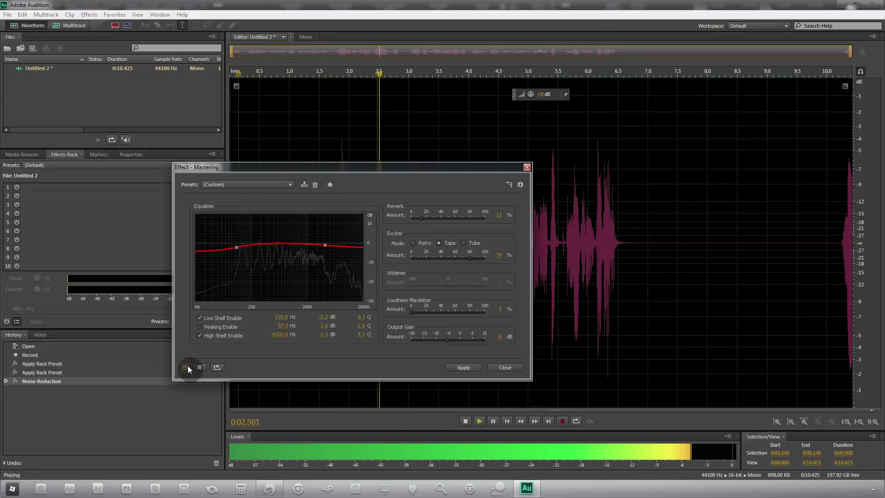
left_click(187, 366)
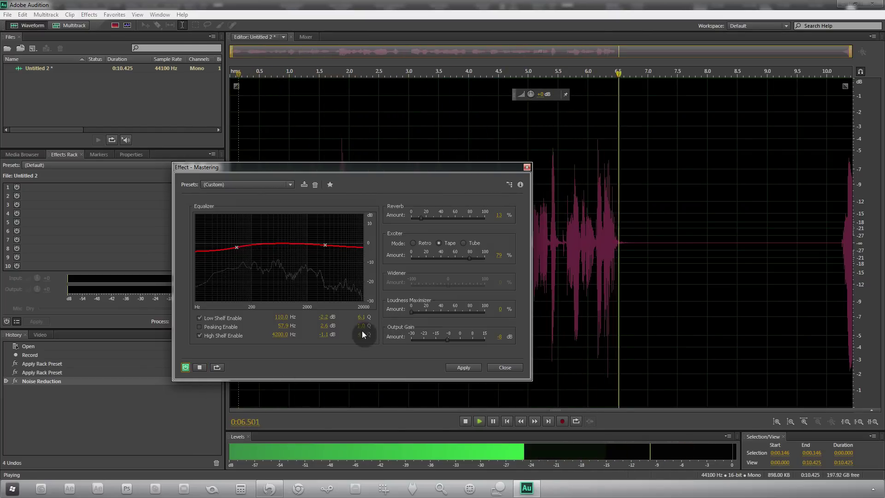
left_click(199, 368)
Step: Set the exciter amount to 91% and preview the recording from about 0.78 s
left_click(276, 121)
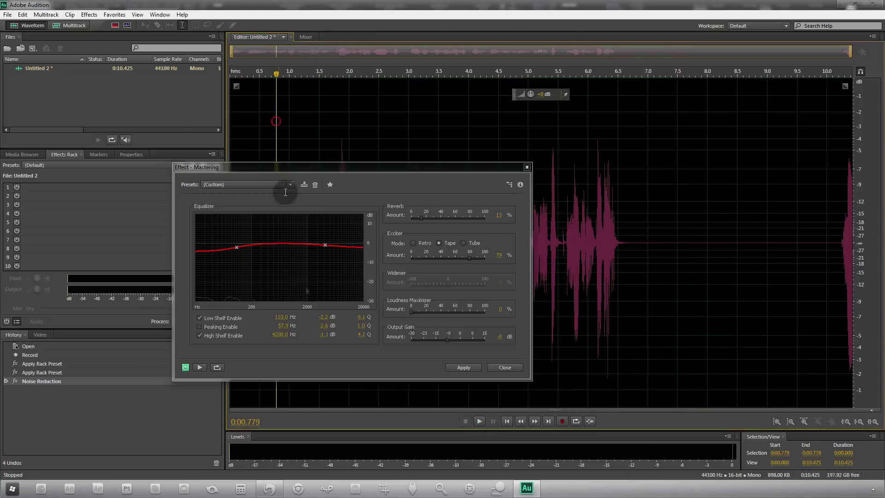
left_click_drag(472, 262, 478, 261)
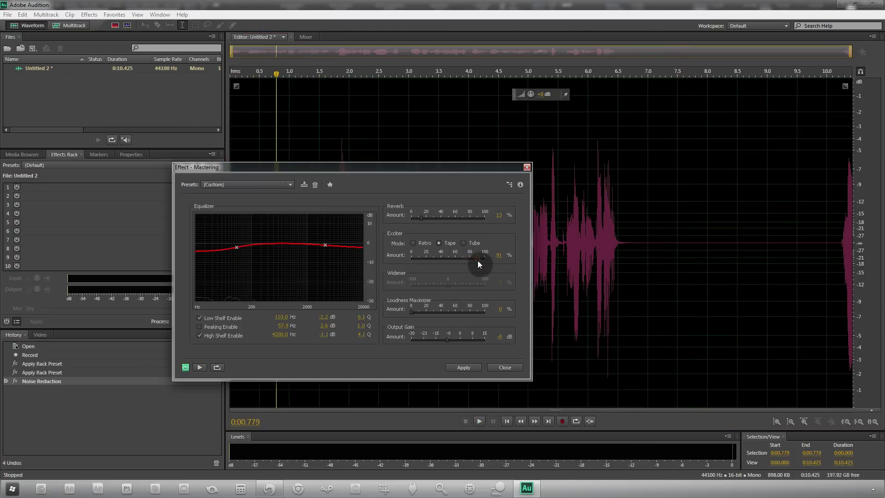
left_click(200, 367)
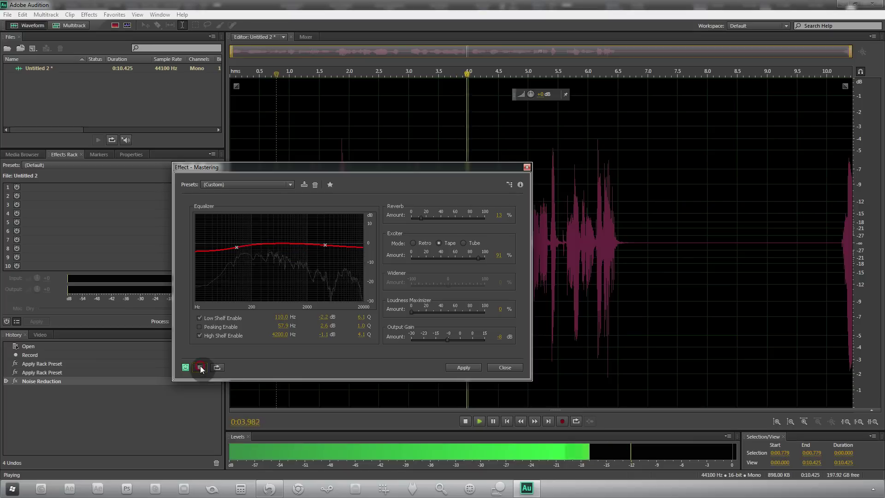
left_click(200, 366)
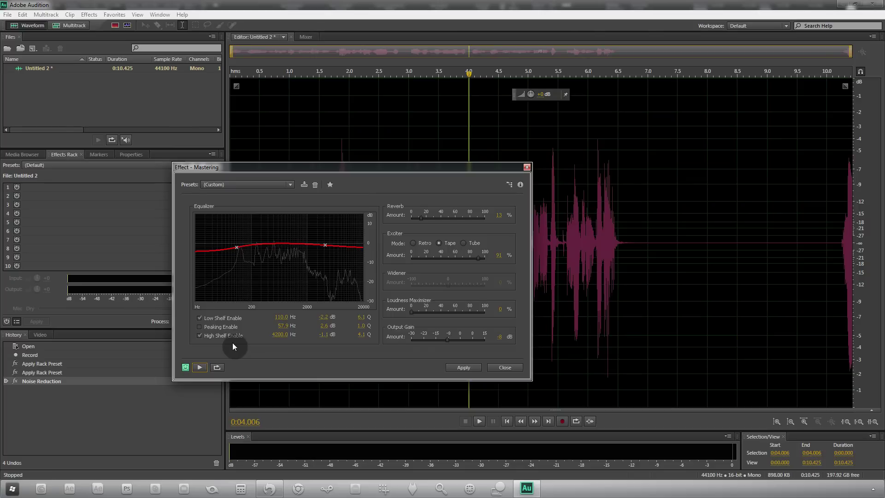
Step: Apply the Mastering effect to the recording and select the section after the speech, from about 6.71 s to the end
left_click(466, 368)
left_click(640, 221)
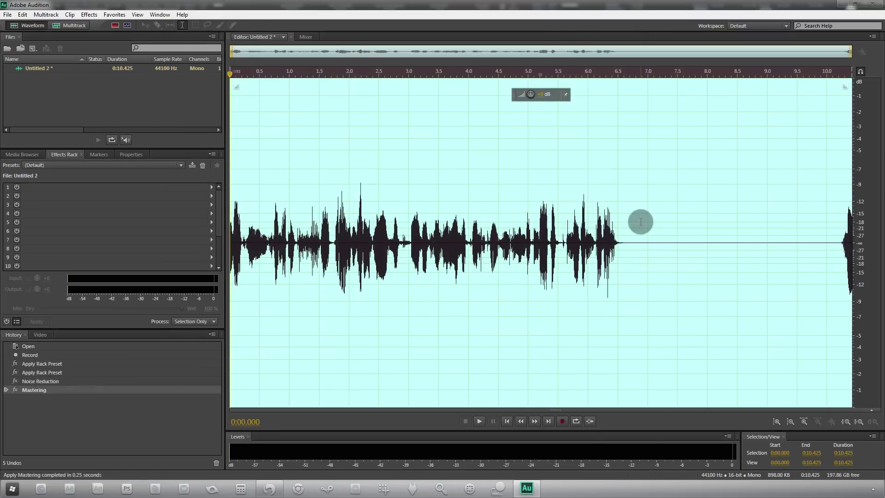
left_click(289, 232)
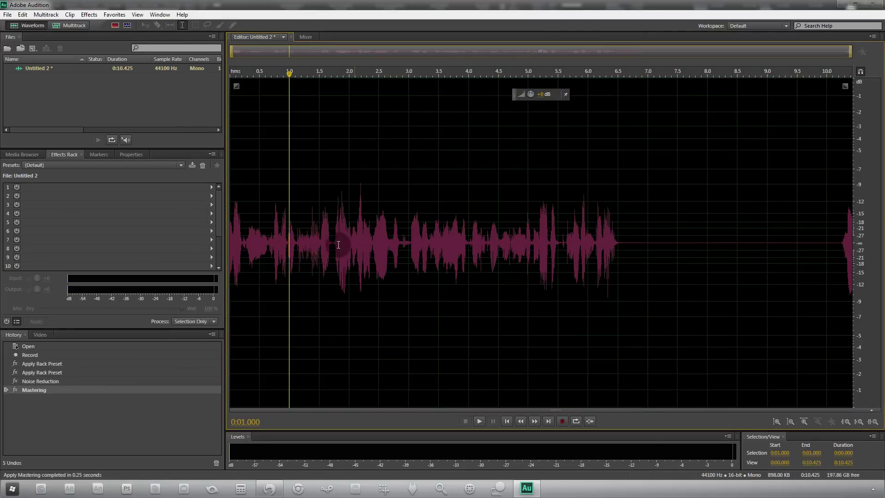
left_click(652, 258)
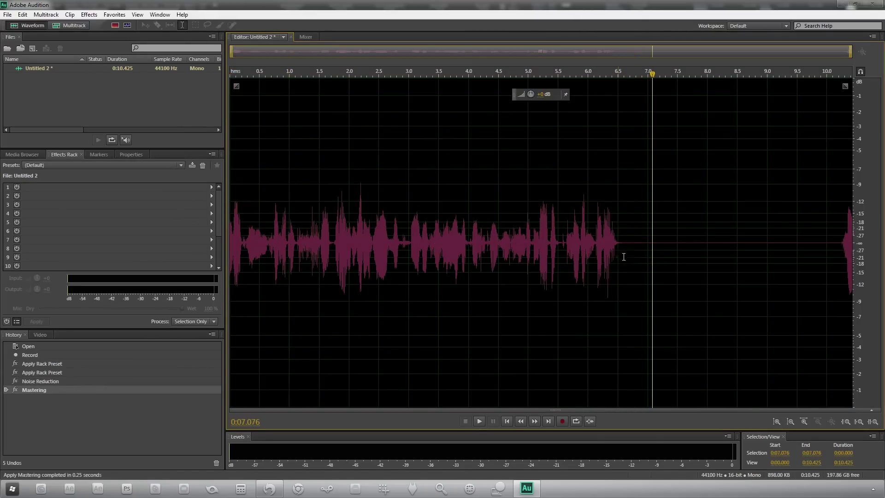
left_click_drag(630, 254, 767, 259)
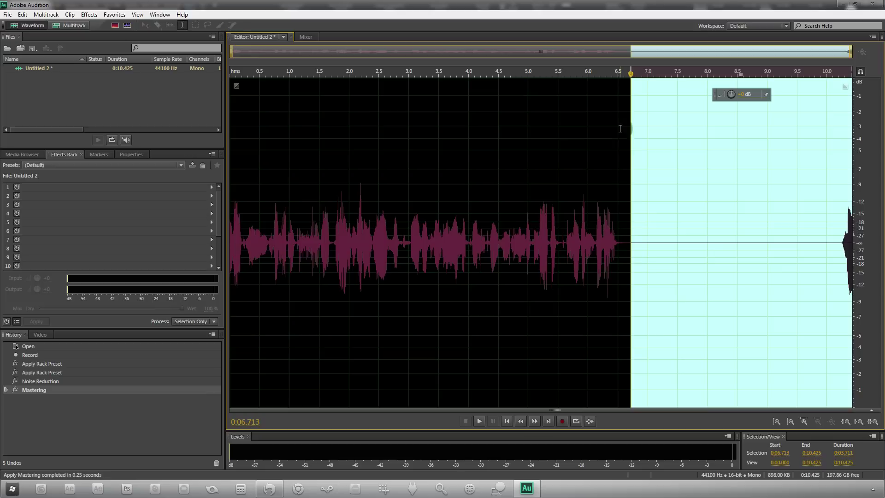
left_click(624, 113)
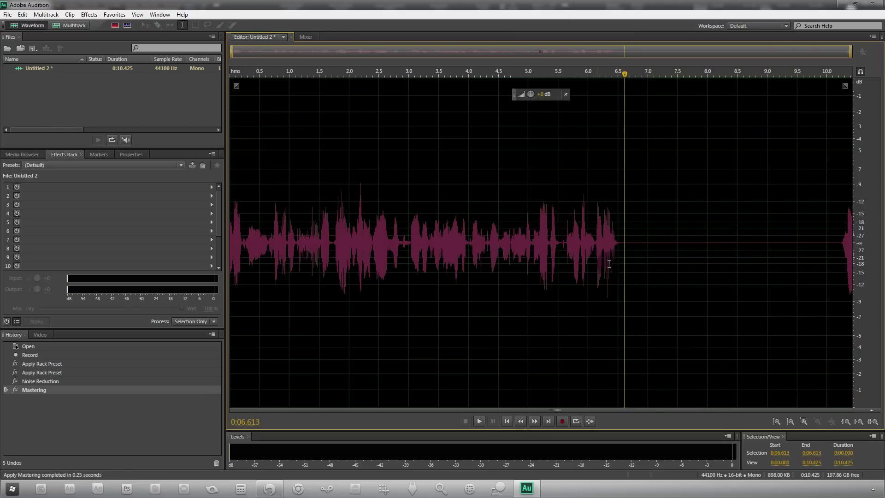
left_click_drag(632, 249, 859, 271)
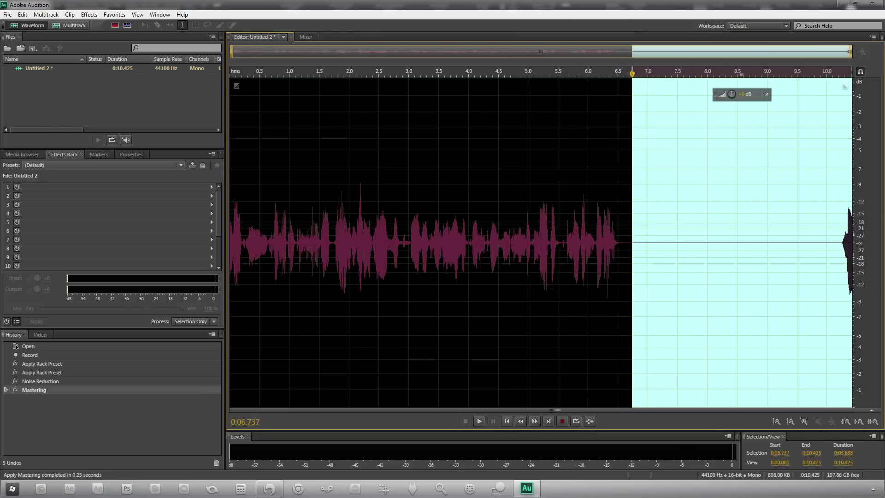
left_click(691, 265)
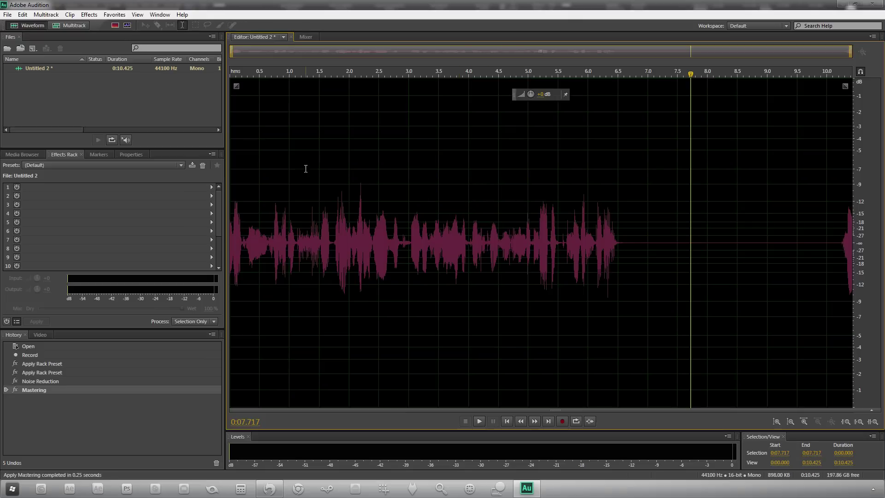
Step: Select the speech from the start of the recording to about 7.10 s and look through the available effect categories
left_click_drag(655, 245, 105, 198)
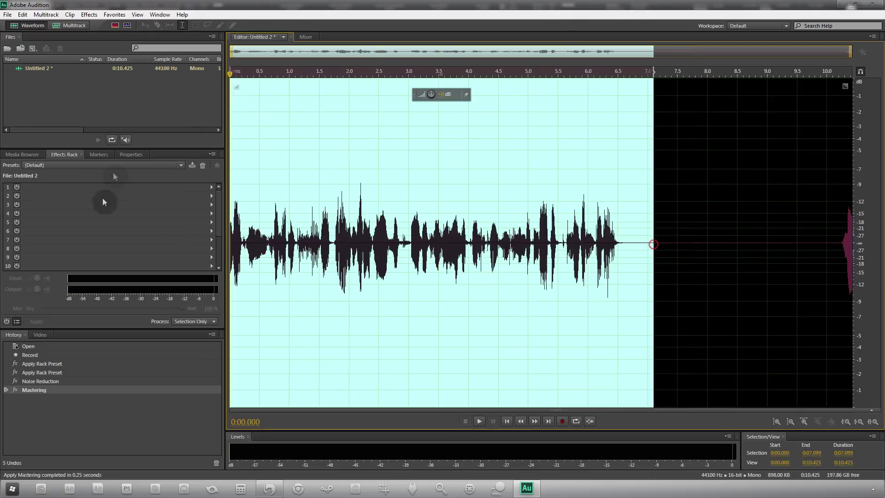
left_click(89, 14)
mouse_move(137, 198)
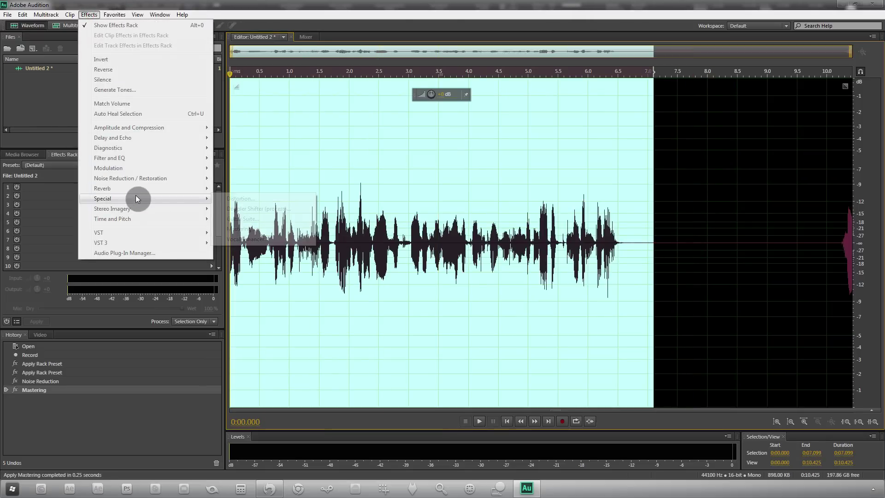
left_click(143, 240)
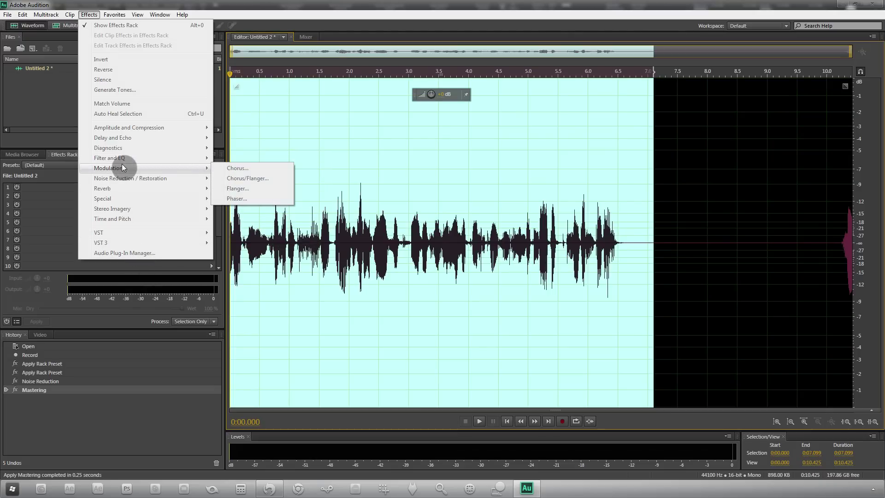
left_click(271, 46)
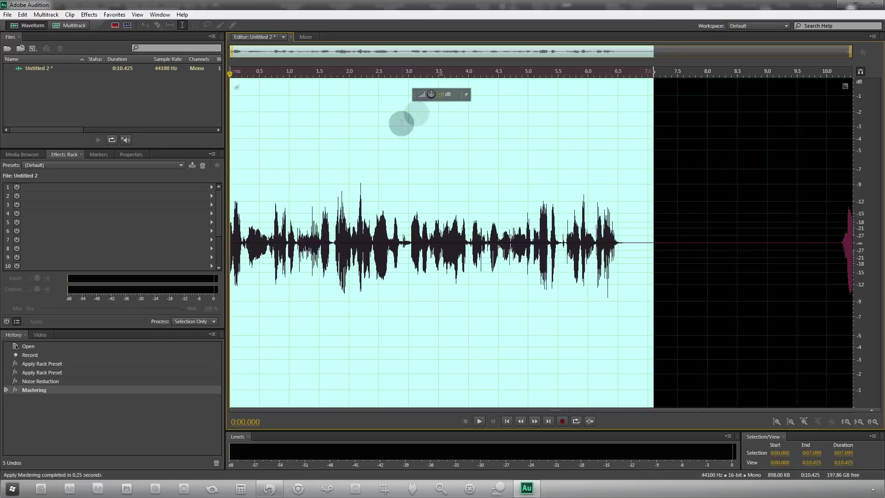
scroll(219, 227, "down", 2)
scroll(219, 226, "up", 2)
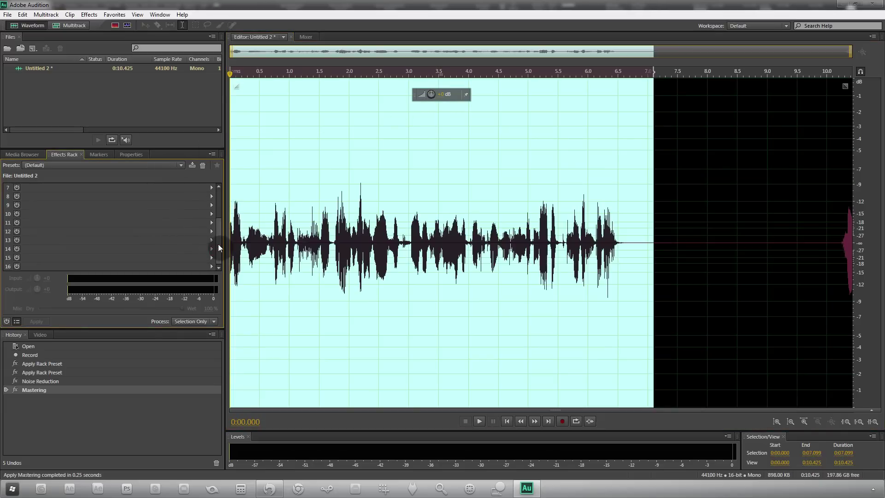
scroll(220, 242, "down", 2)
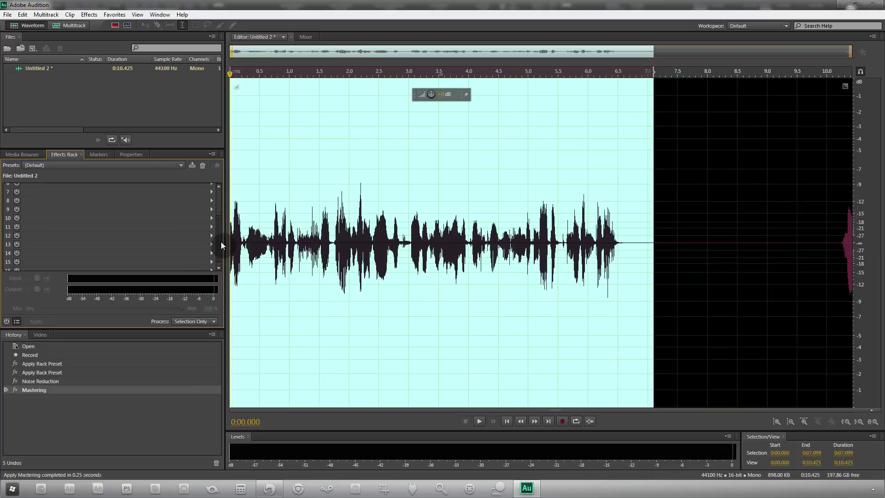
scroll(220, 245, "up", 1)
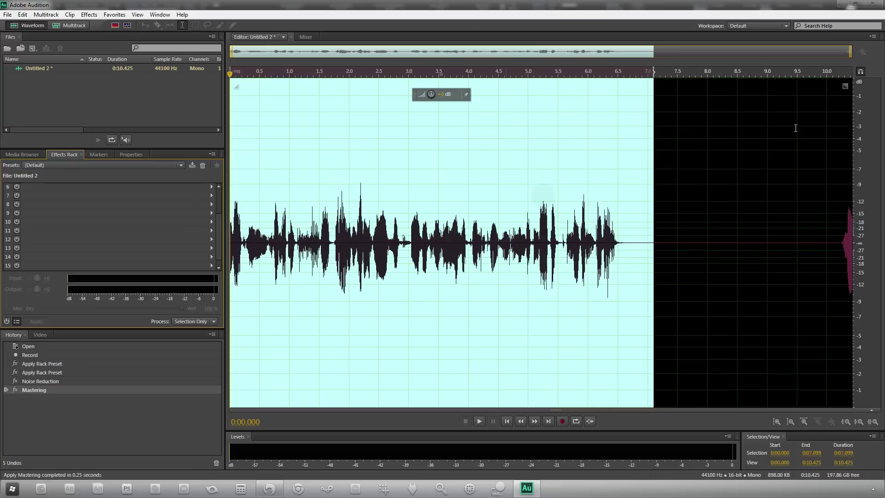
Step: Minimize the audio editor window to return to the desktop
left_click(843, 3)
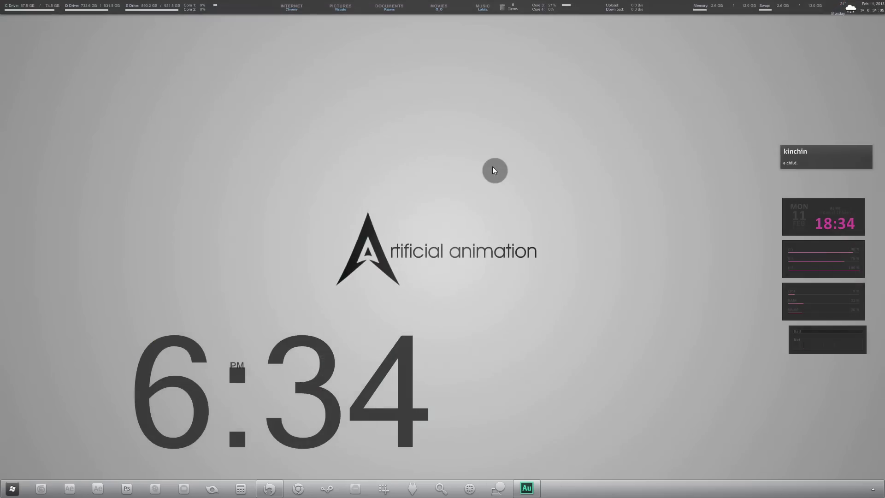